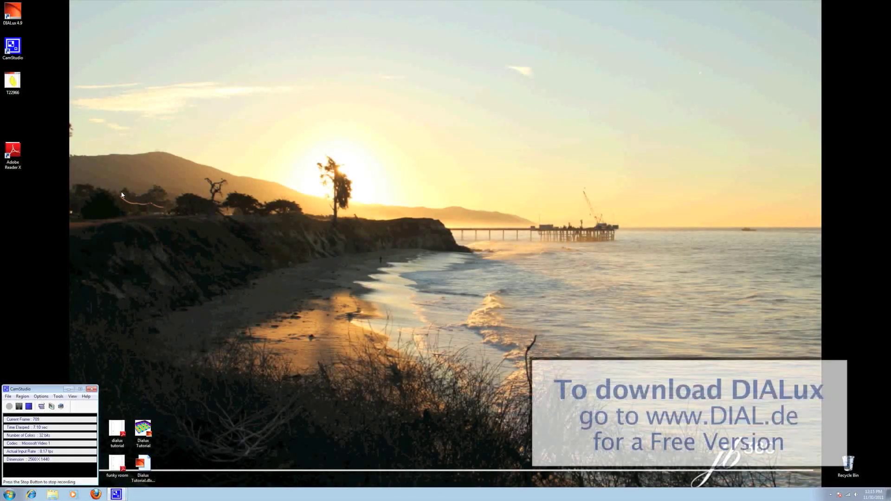
Step: Launch DIALux 4.9 and start a new interior project in a maximized window
double_click(13, 13)
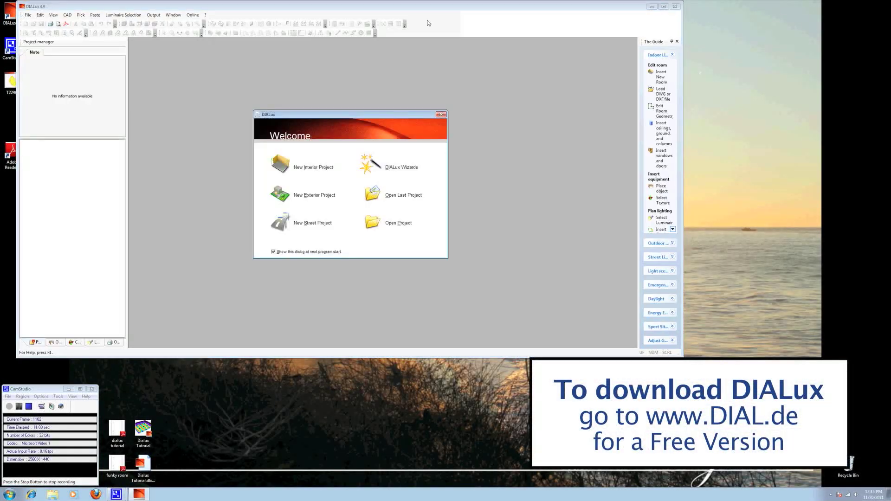
click(313, 170)
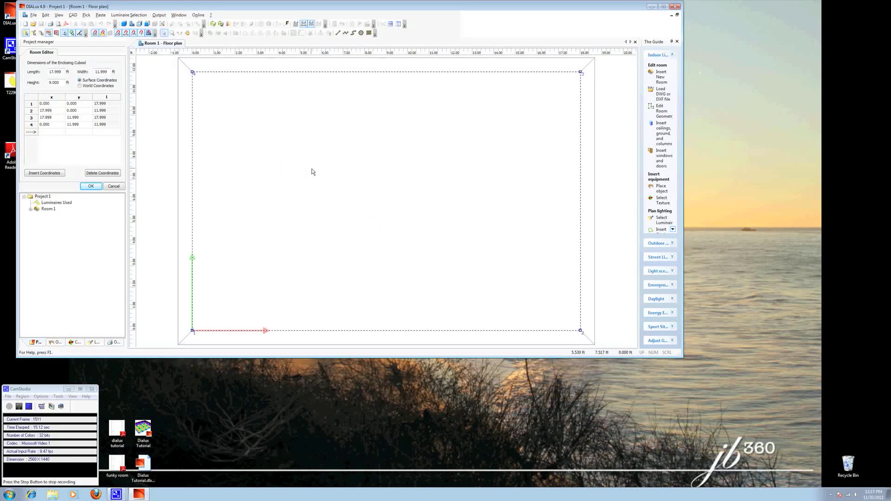
click(665, 7)
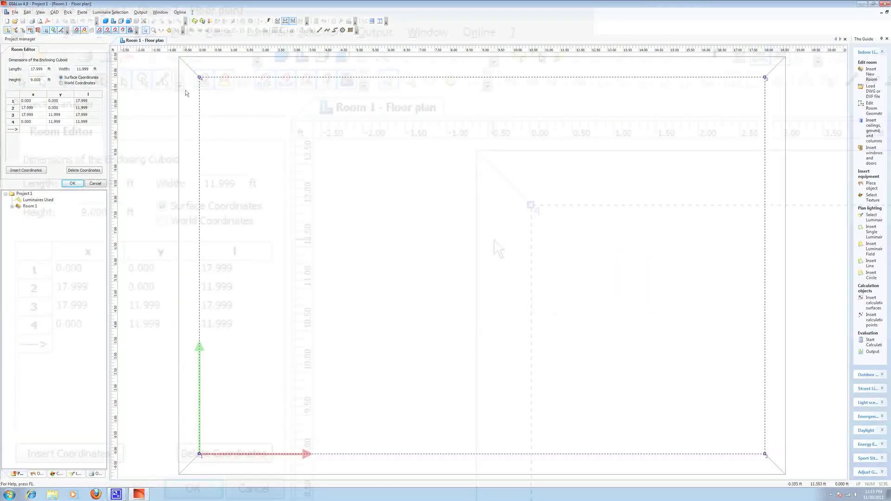
Step: Set Room 1 to length 100 ft, width 200 ft and height 25 ft, and confirm
click(42, 69)
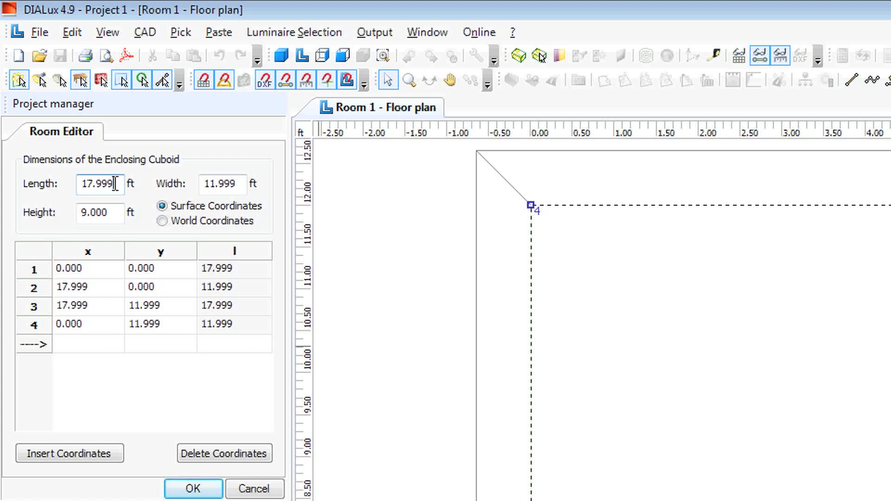
drag(113, 184, 83, 184)
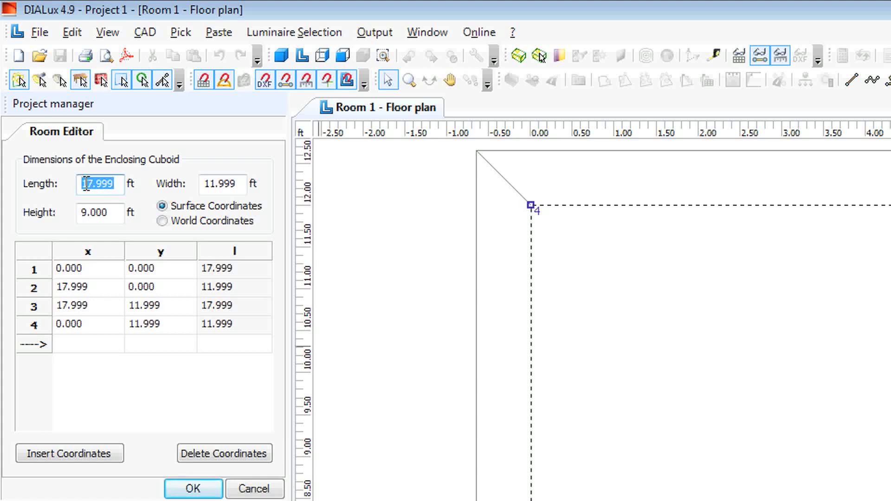
text(100)
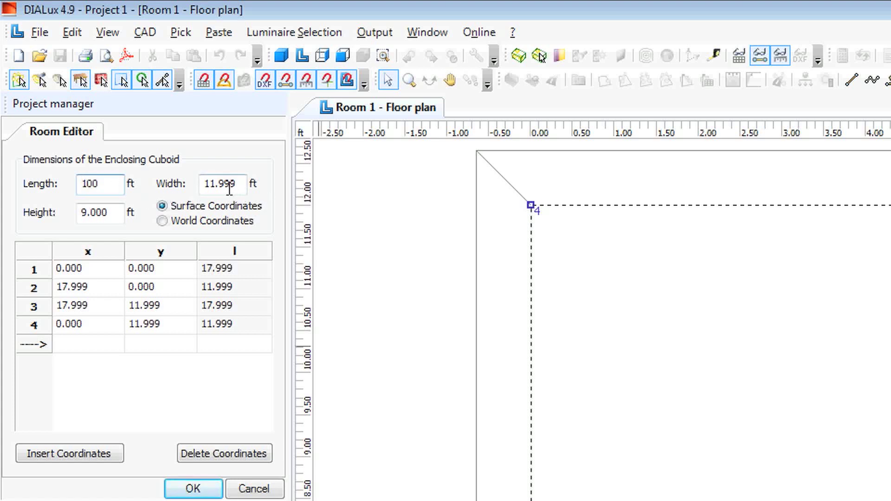
key(Tab)
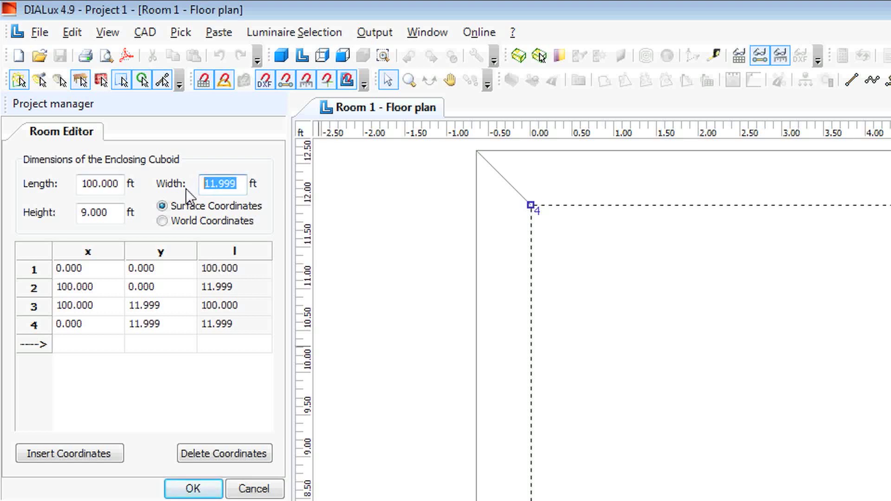
text(200)
key(Tab)
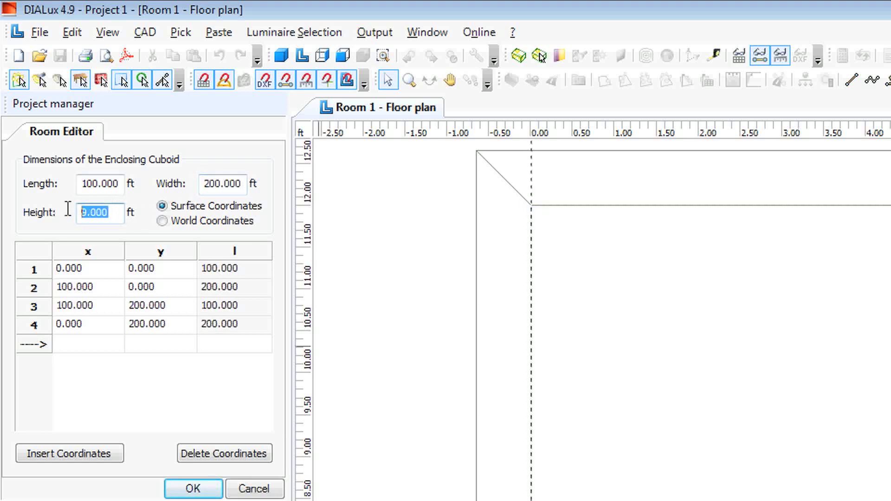
text(25)
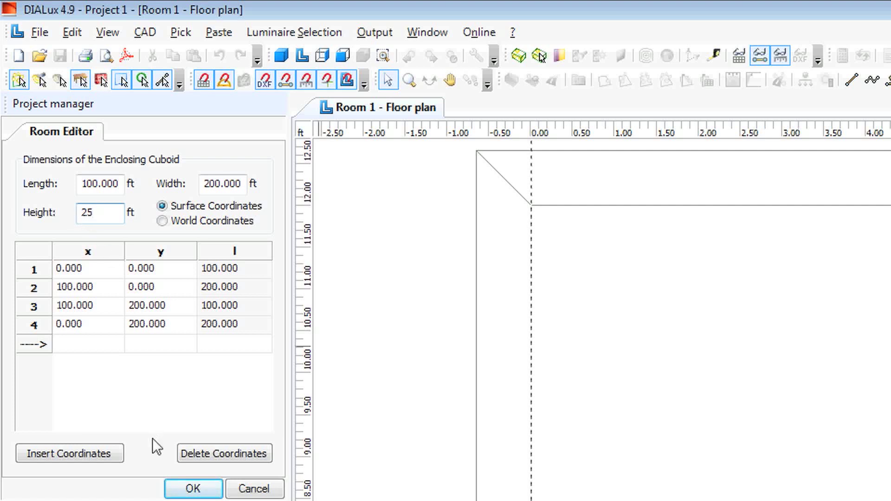
click(183, 495)
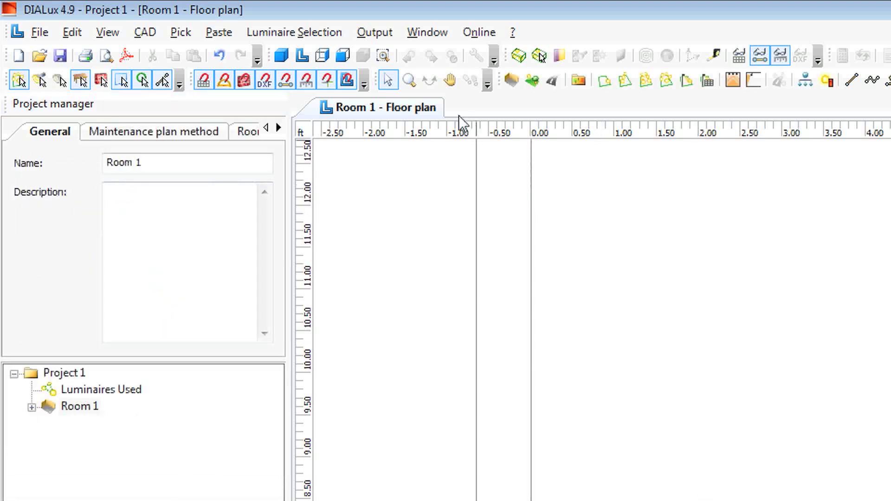
Step: Zoom and pan the floor plan so the 100 × 200 ft room outline is centred
click(410, 80)
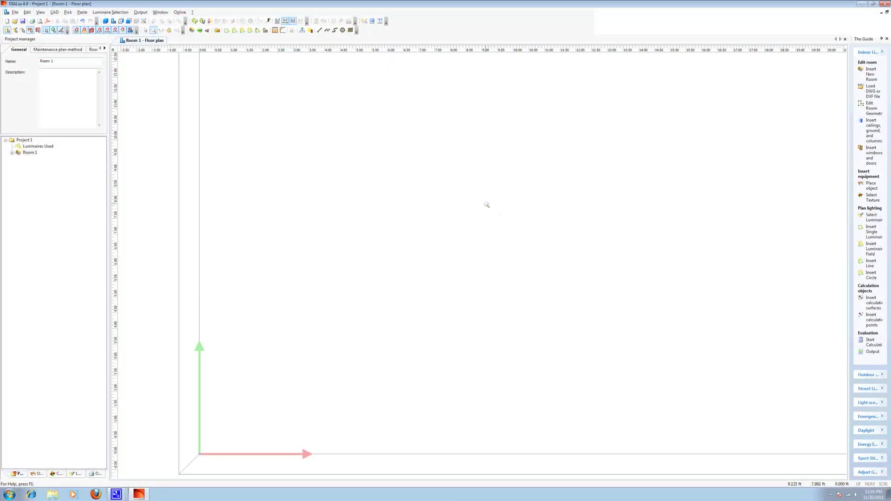
scroll(488, 205, down, 2)
scroll(488, 349, down, 6)
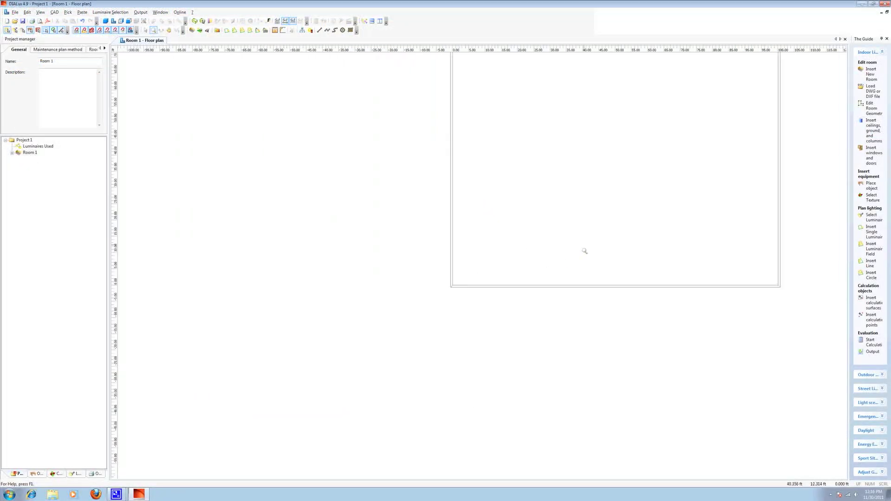
scroll(598, 166, down, 5)
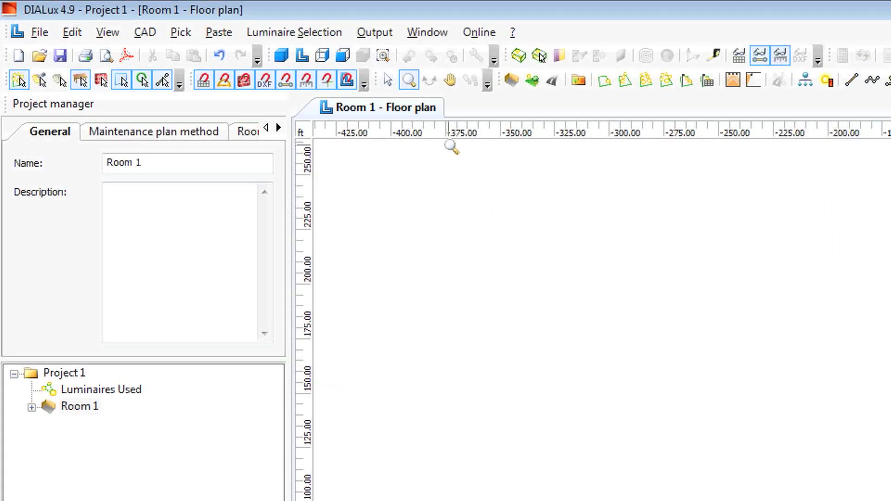
click(450, 79)
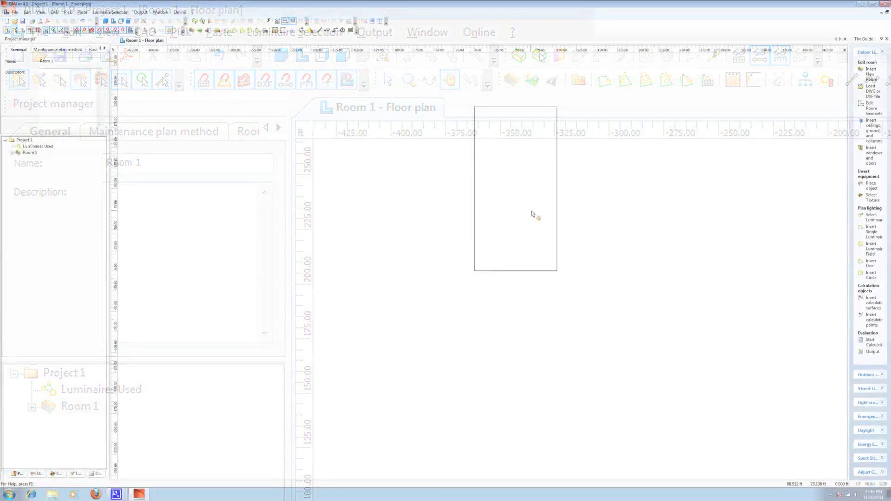
drag(516, 204, 469, 230)
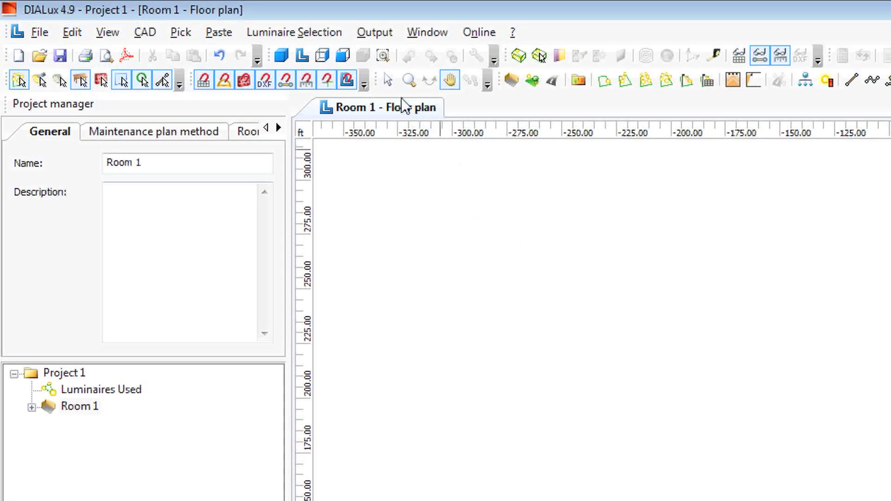
click(408, 80)
drag(448, 255, 464, 130)
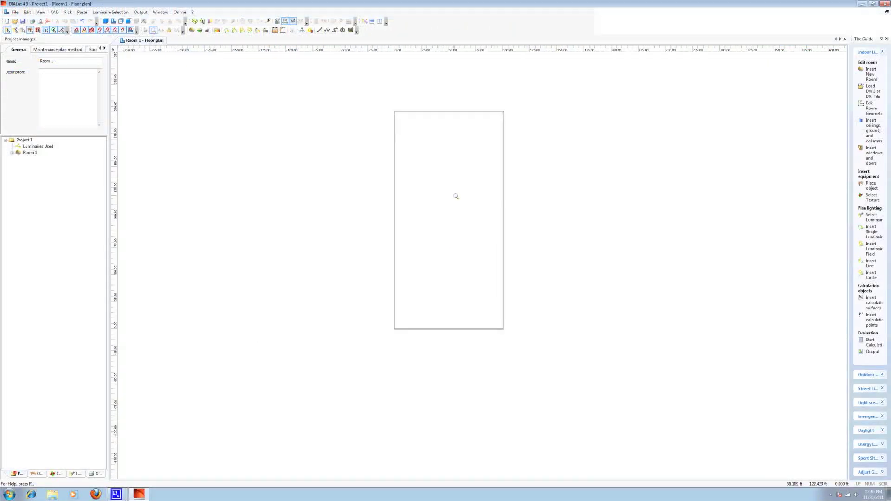
click(167, 31)
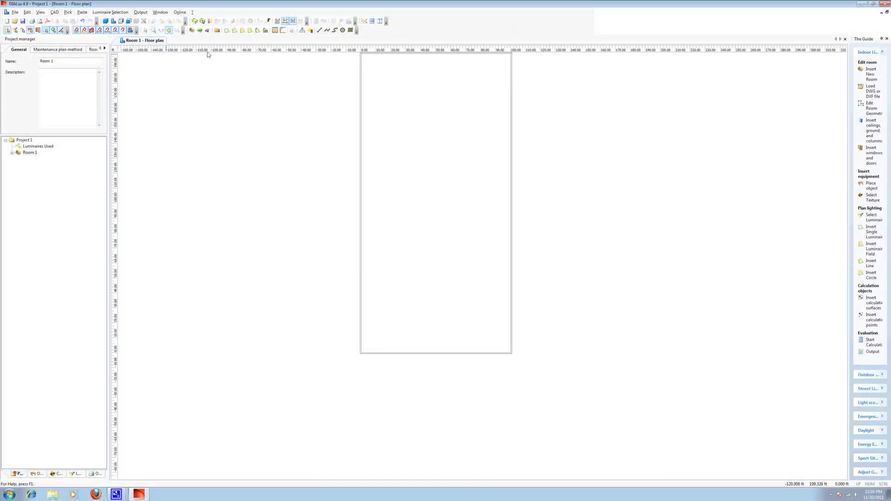
drag(403, 166, 417, 189)
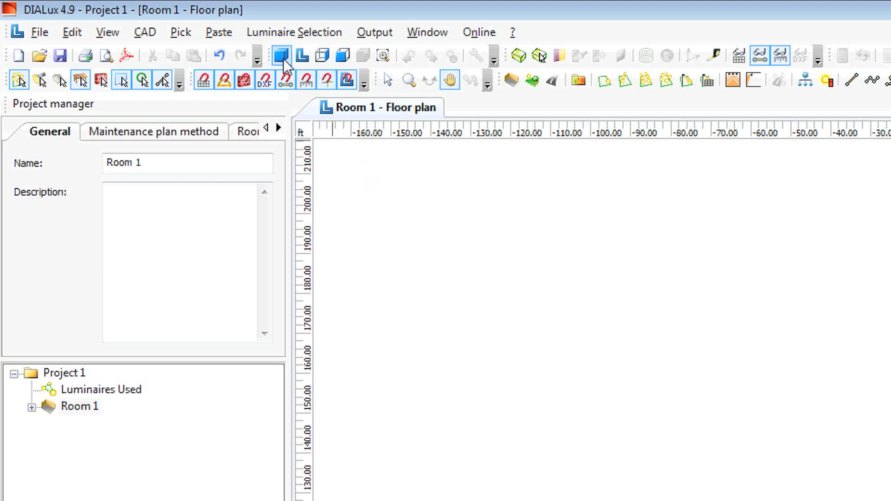
Step: Open the 3D standard view, zoom out and orbit around the room, then return to the floor plan
click(282, 55)
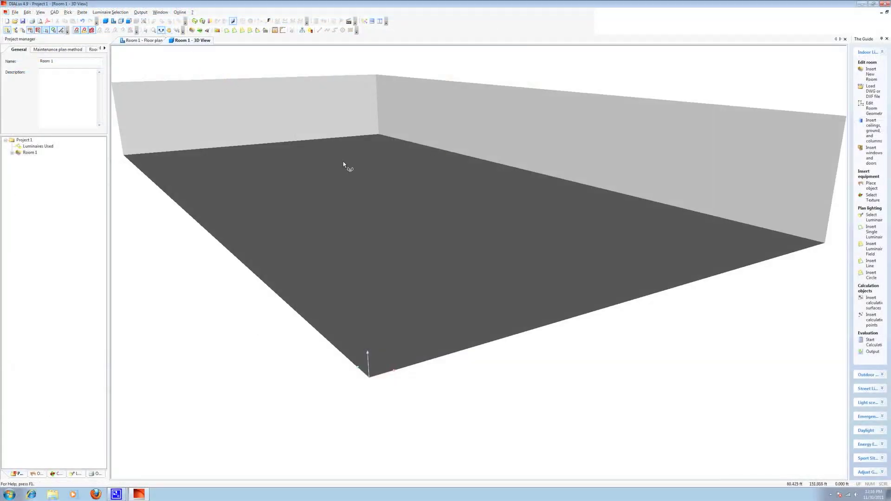
drag(349, 167, 379, 180)
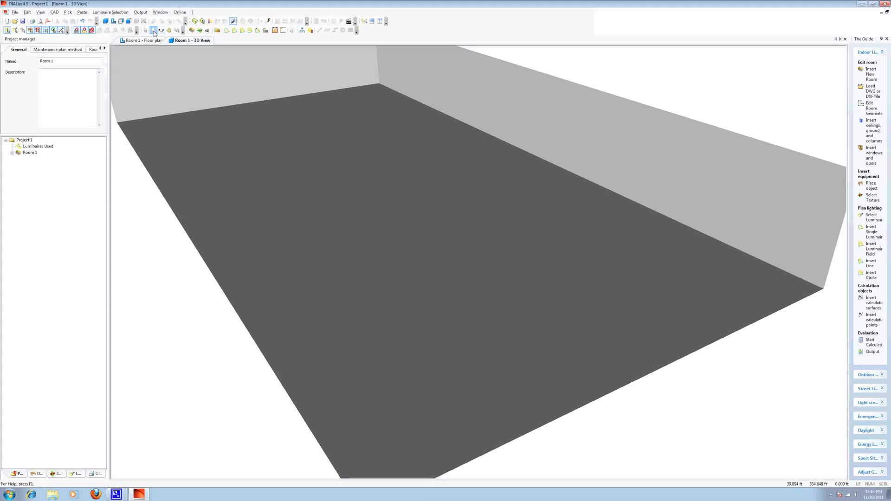
click(154, 32)
drag(357, 250, 282, 99)
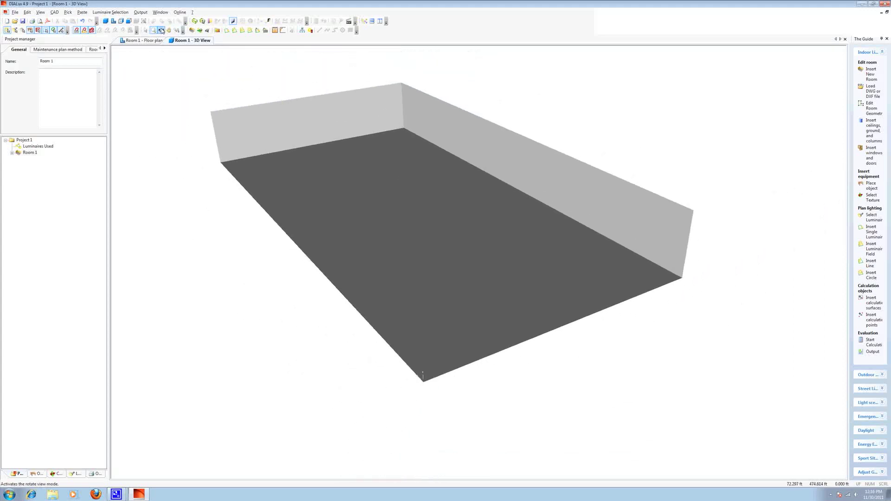
click(161, 30)
drag(440, 206, 433, 231)
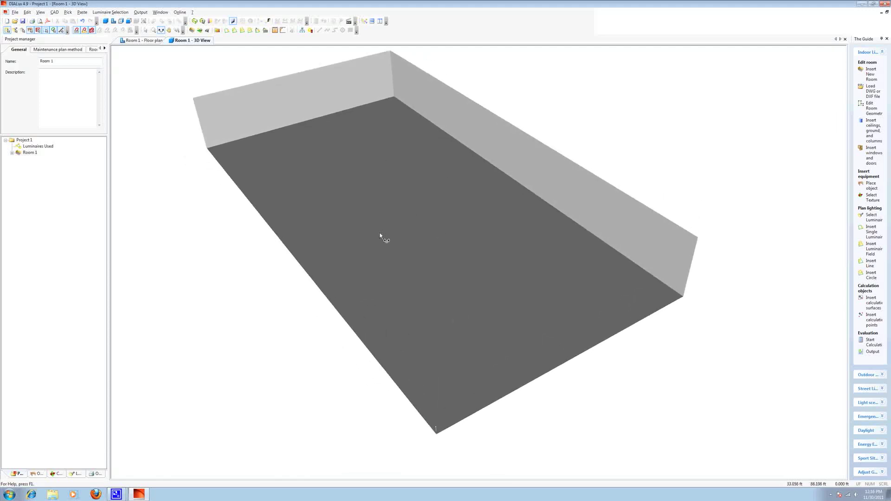
click(137, 42)
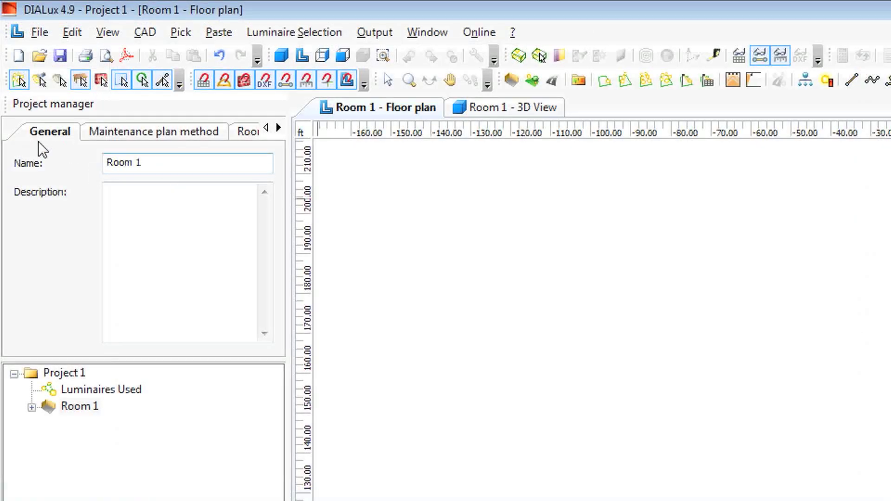
Step: Rename Room 1 to 'Tutorial'
drag(156, 162, 100, 158)
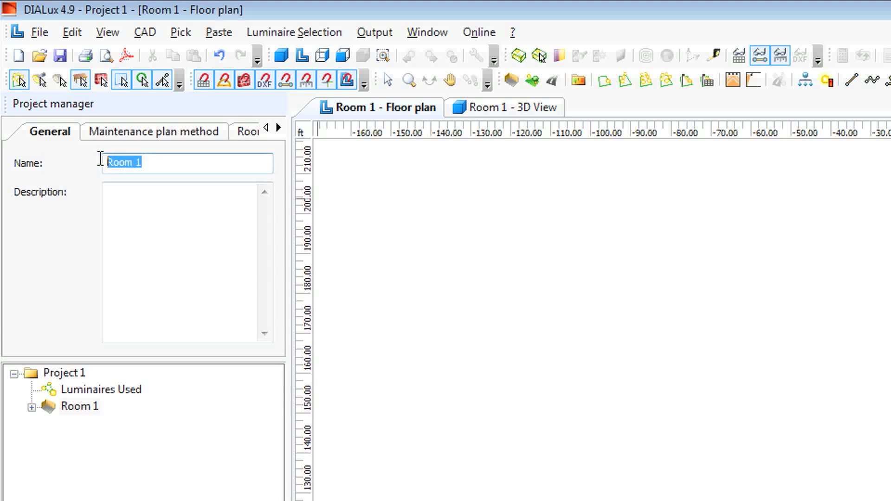
text(T)
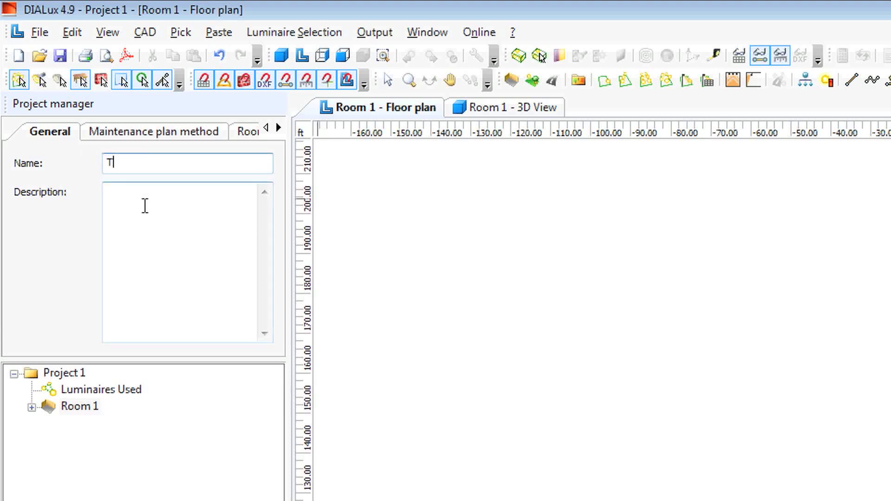
text(utorial)
key(Return)
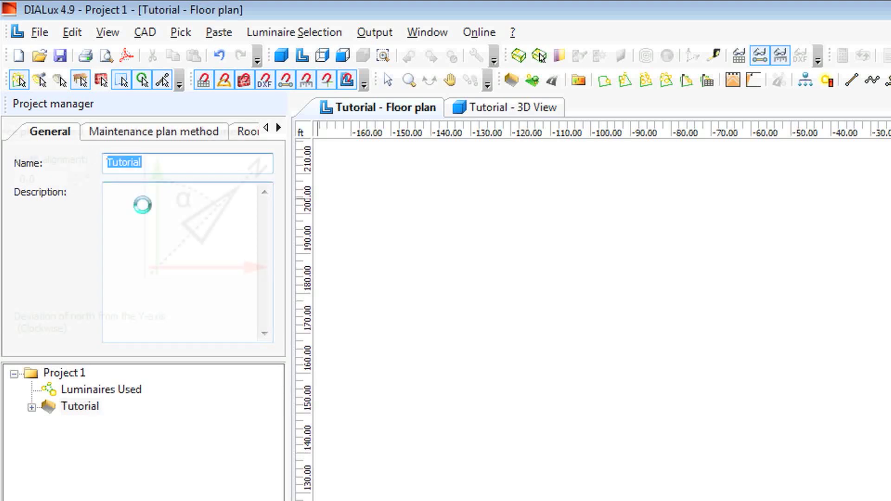
Step: Set the Project 1 location to Los Angeles, CA (GMT −8)
click(14, 373)
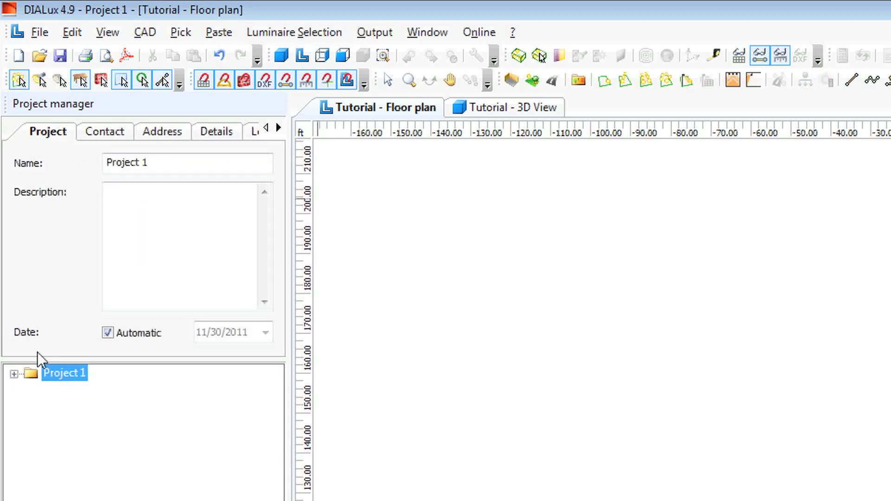
click(144, 169)
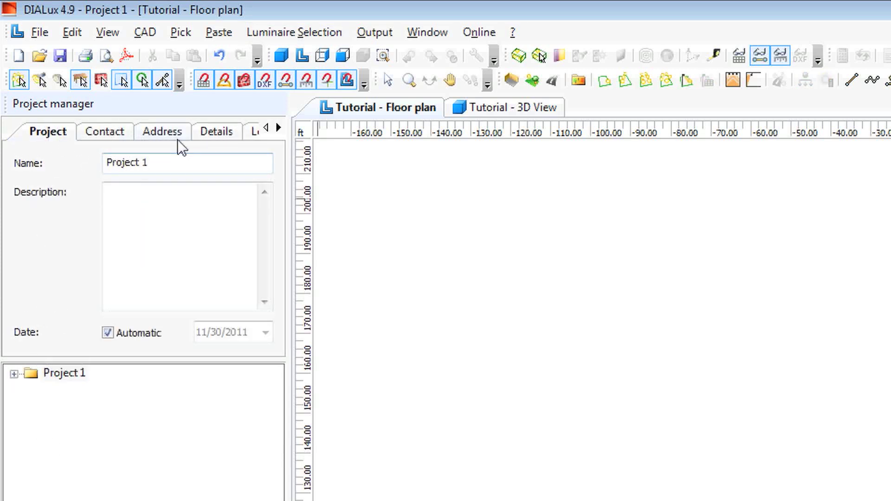
click(212, 131)
click(252, 133)
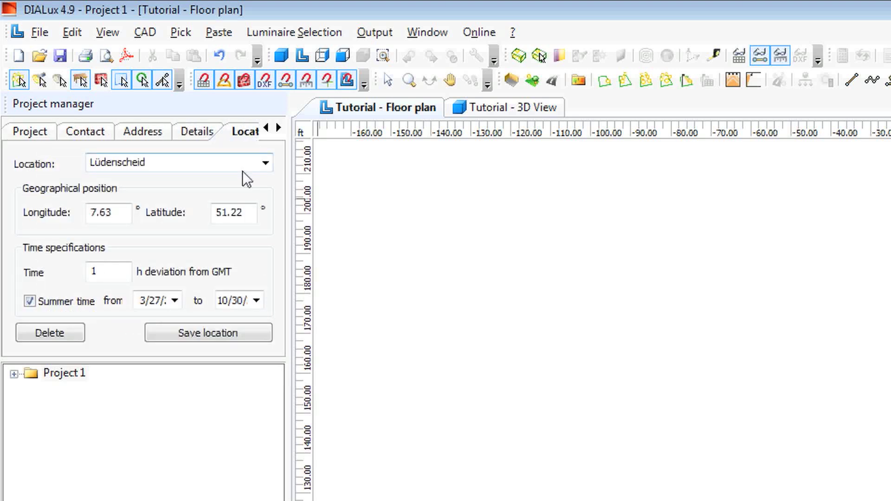
click(265, 163)
click(265, 181)
click(265, 181)
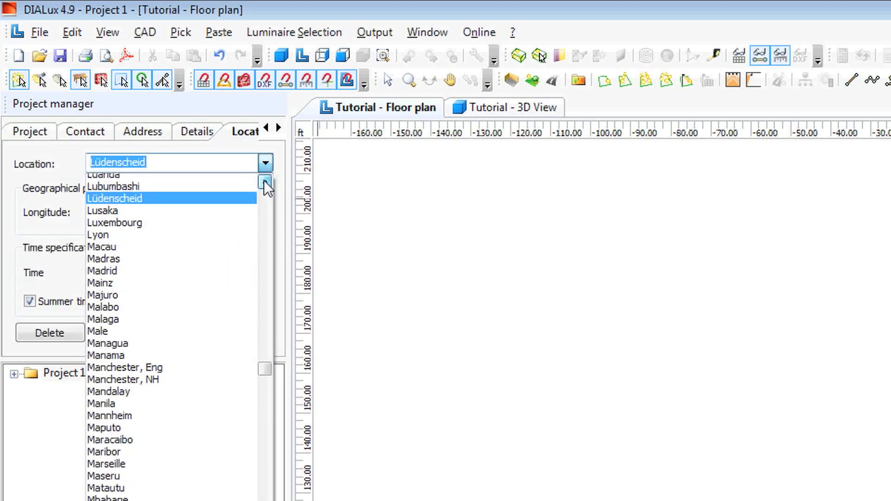
click(264, 181)
click(263, 180)
click(215, 191)
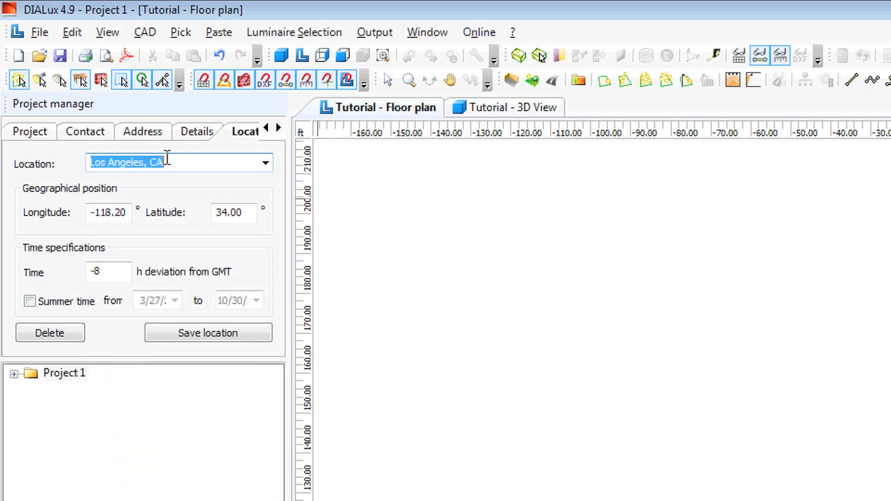
Step: Browse the project's Address, Contact and Details pages, ending on the Project name and description
click(137, 131)
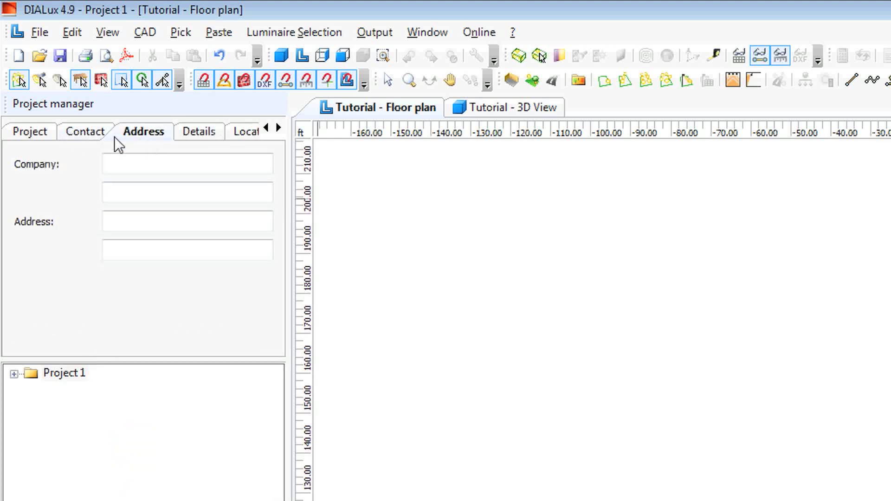
click(86, 134)
click(194, 131)
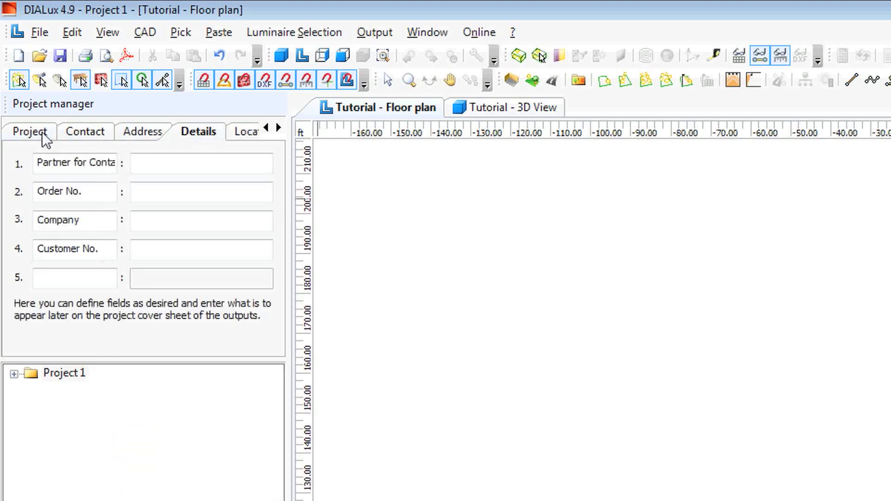
click(26, 131)
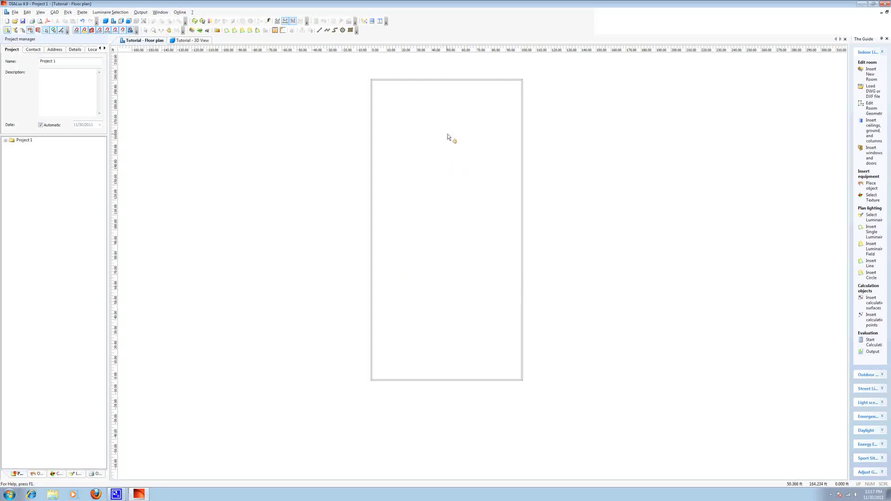
Step: Import the T22966.ies Ciralight luminaire file
click(18, 12)
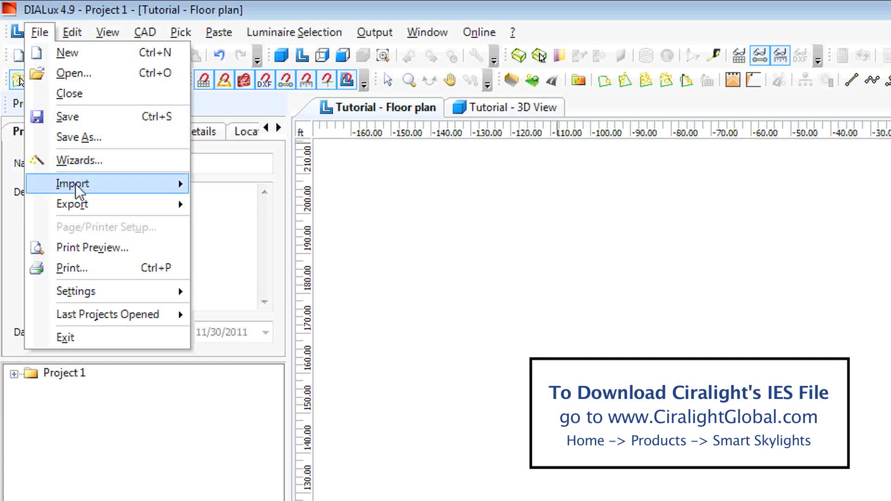
mouse_move(76, 186)
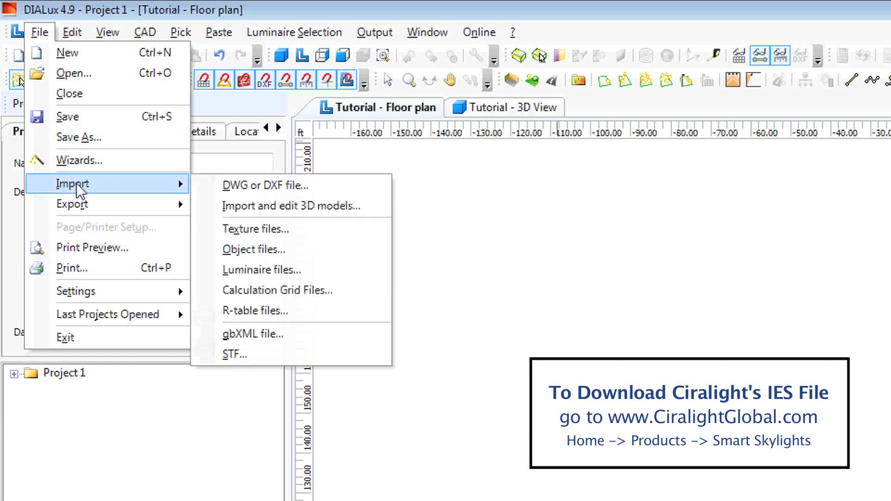
click(268, 270)
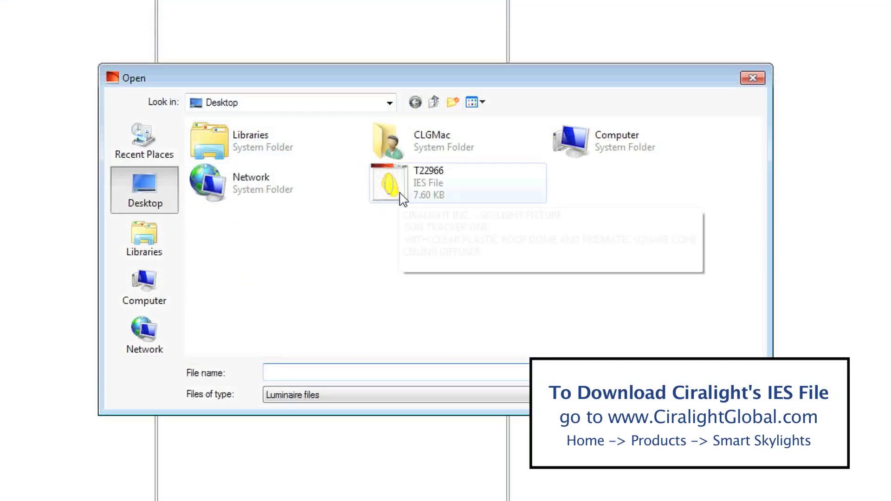
click(426, 195)
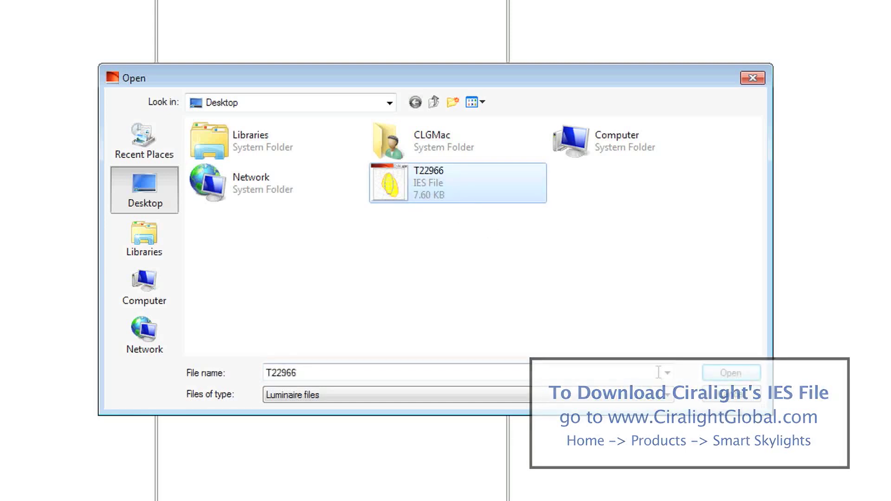
click(720, 376)
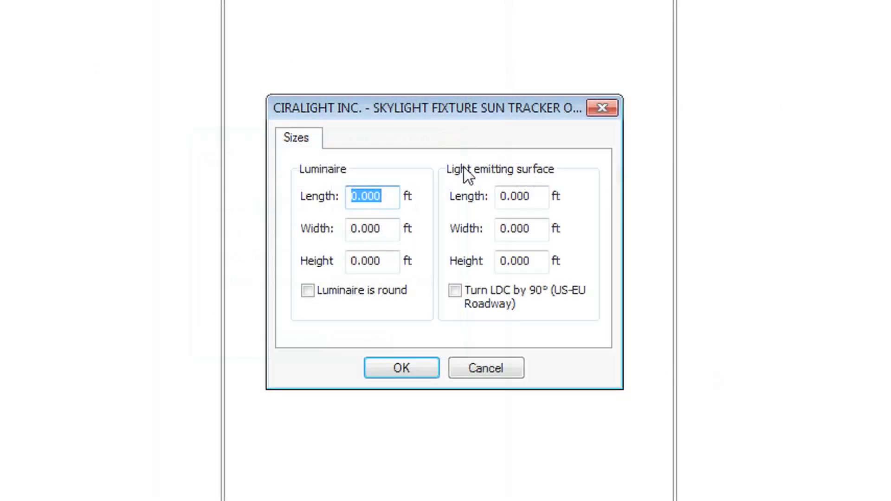
Step: Set the luminaire dimensions to length 4, width 4 and height 3 ft
click(280, 206)
drag(391, 196, 350, 194)
text(4)
drag(381, 223, 330, 219)
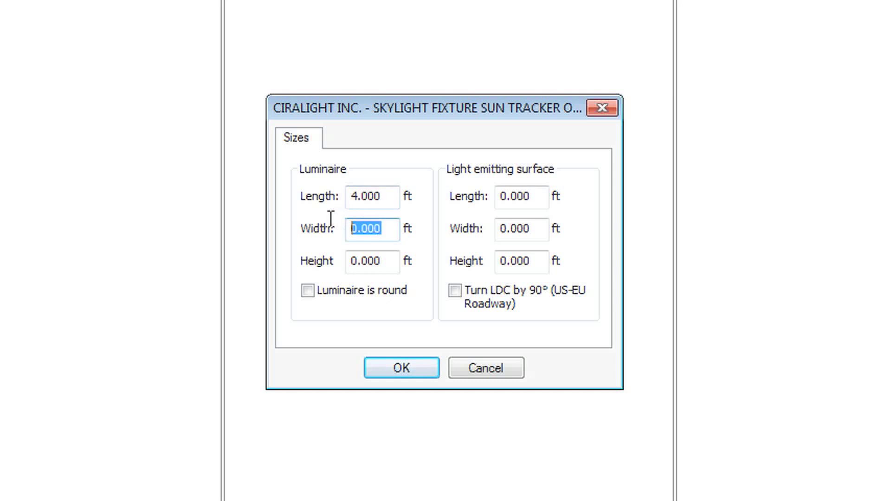
text(4)
drag(386, 261, 351, 256)
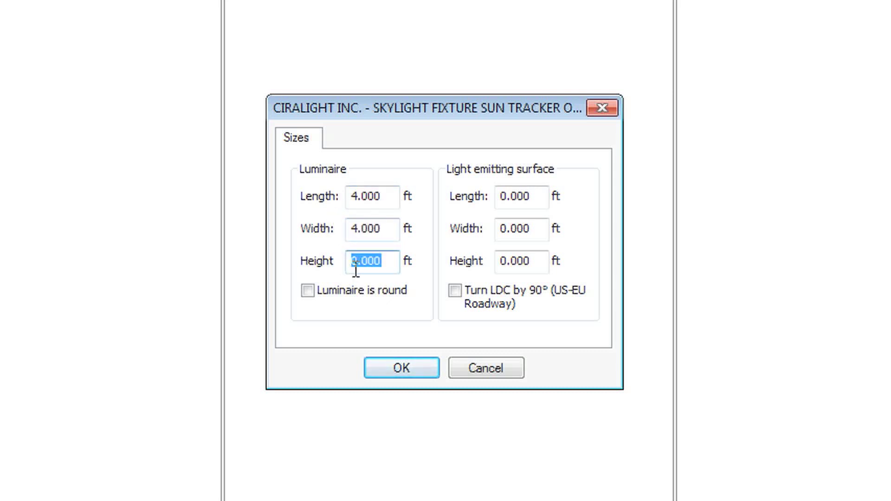
text(3)
Step: Make the light-emitting surface 4 × 4 ft and clear its height value
drag(539, 197, 487, 195)
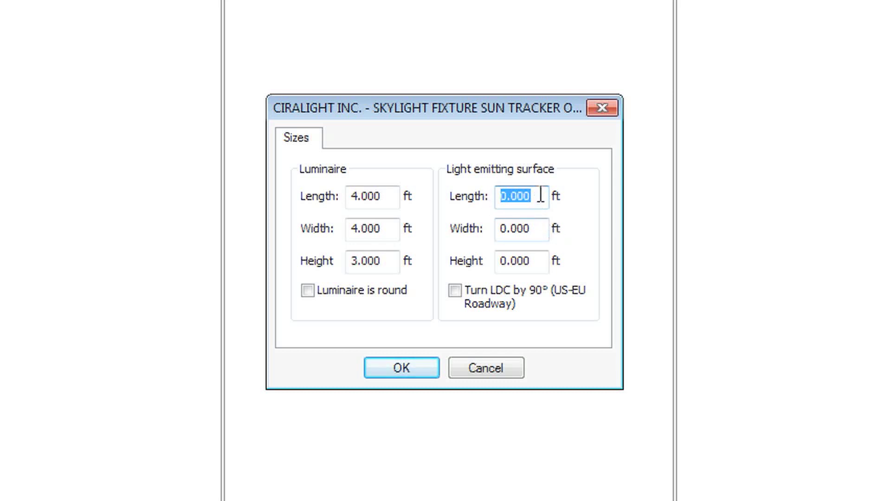
text(4)
drag(545, 229, 507, 233)
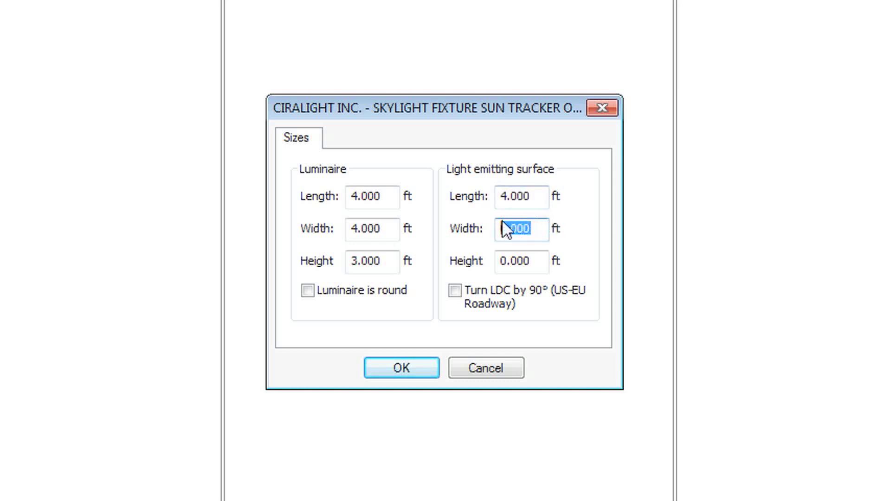
text(4)
drag(533, 261, 498, 261)
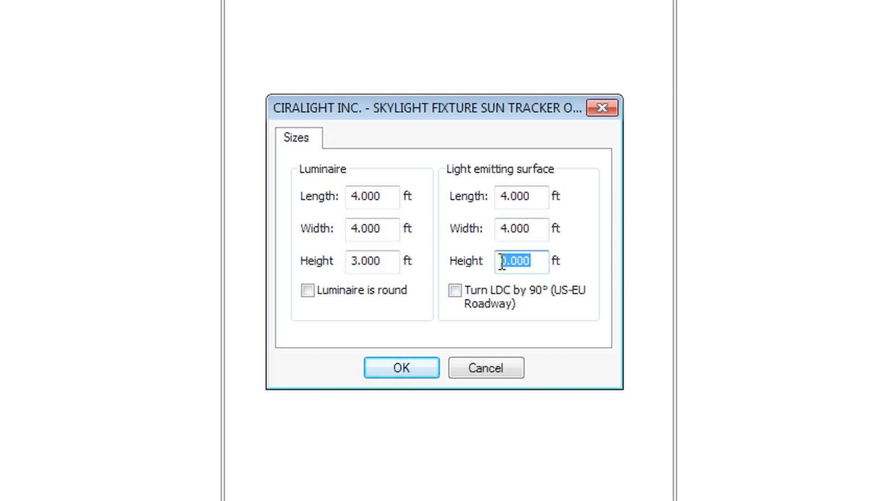
key(BackSpace)
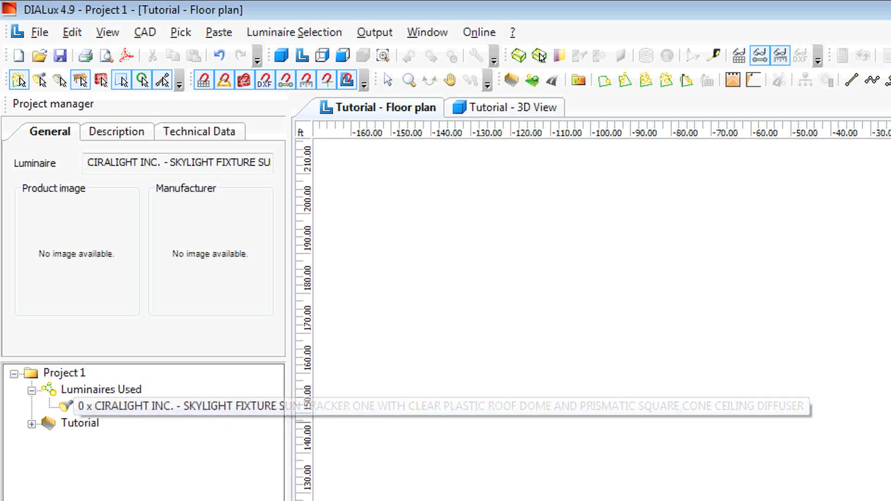
Step: Place Ciralight skylights from Luminaires Used into the Tutorial room and delete the extra copy
click(141, 409)
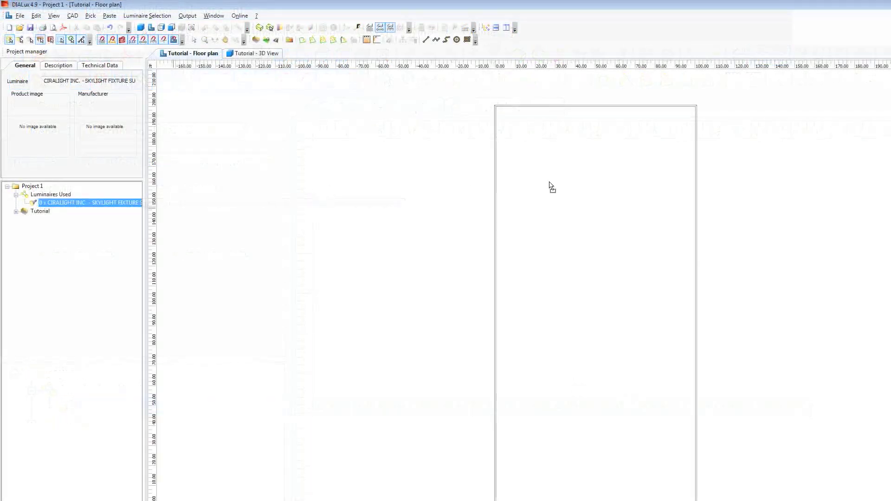
drag(550, 184, 568, 167)
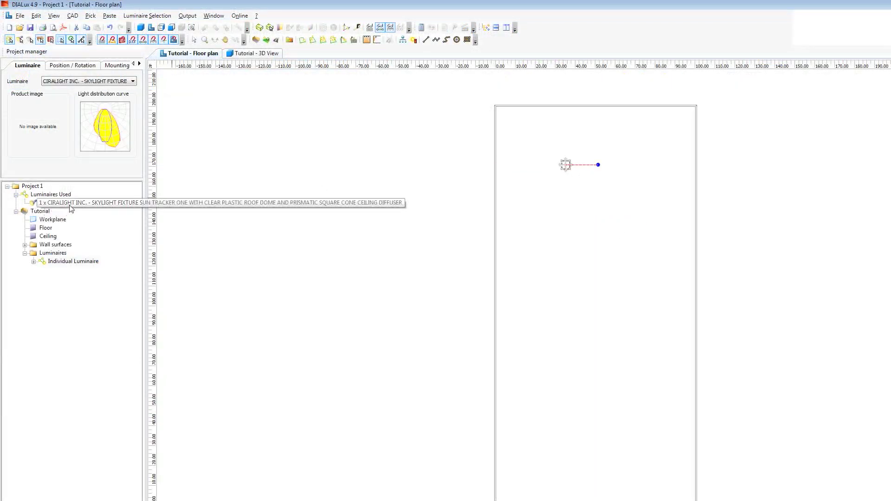
drag(51, 203, 641, 222)
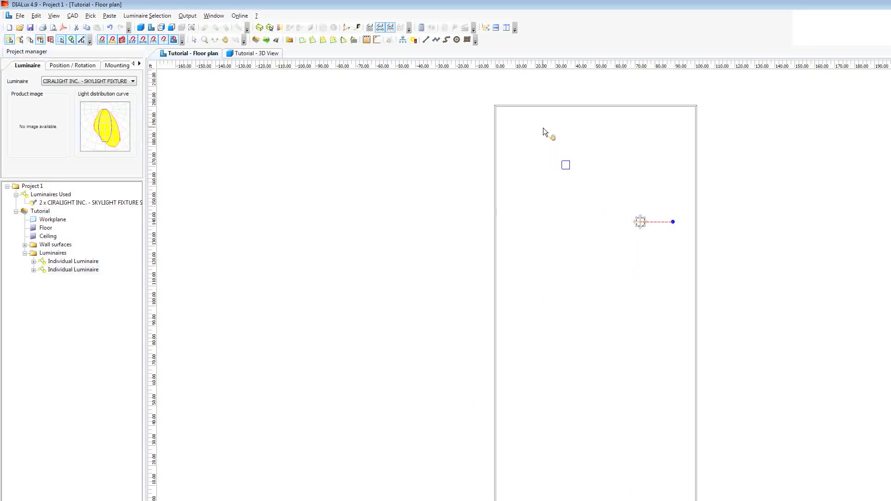
mouse_move(543, 127)
middle_down()
mouse_move(607, 200)
mouse_move(549, 135)
middle_up()
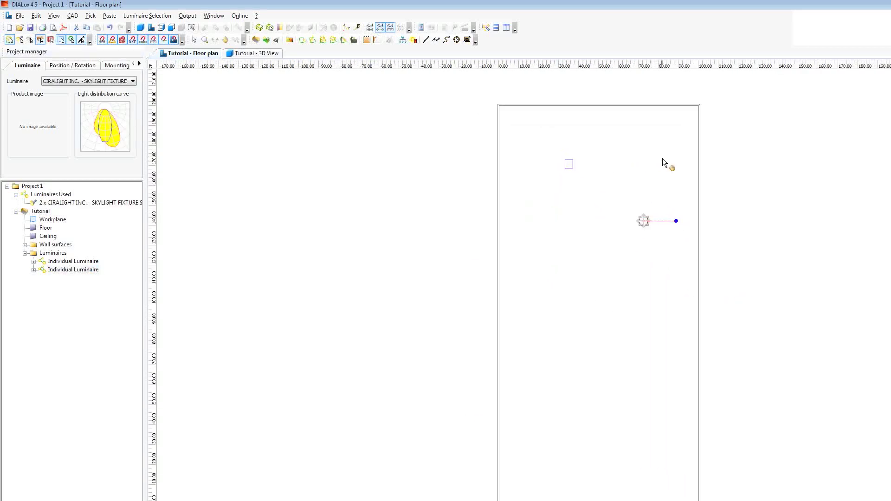
key(Delete)
middle_drag(614, 155, 560, 166)
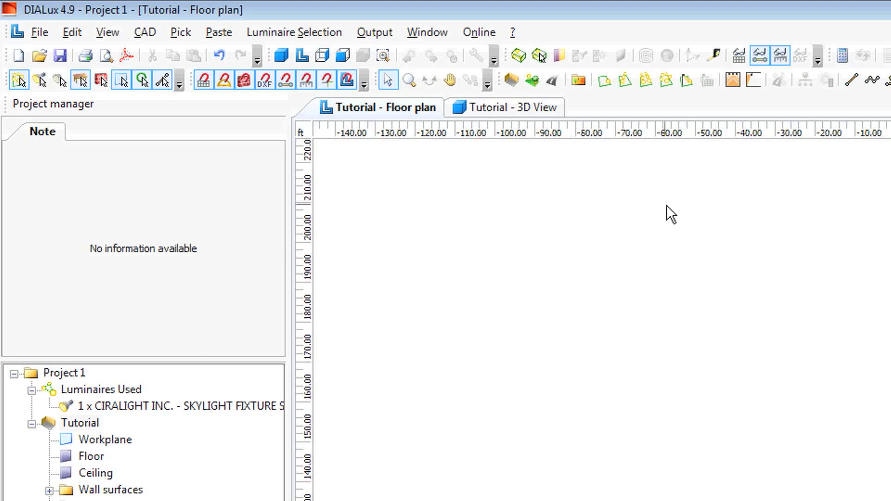
click(518, 181)
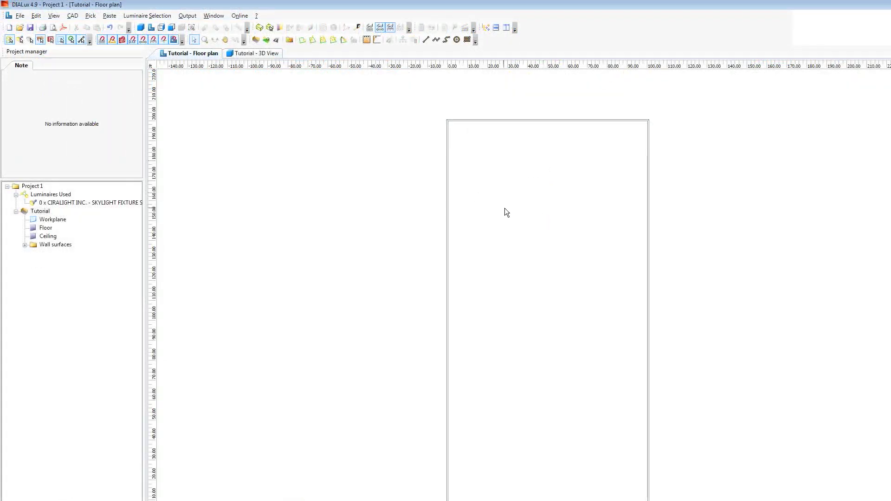
Step: Start a Field Arrangement luminaire insertion from the floor plan and show its Mounting parameters
right_click(505, 213)
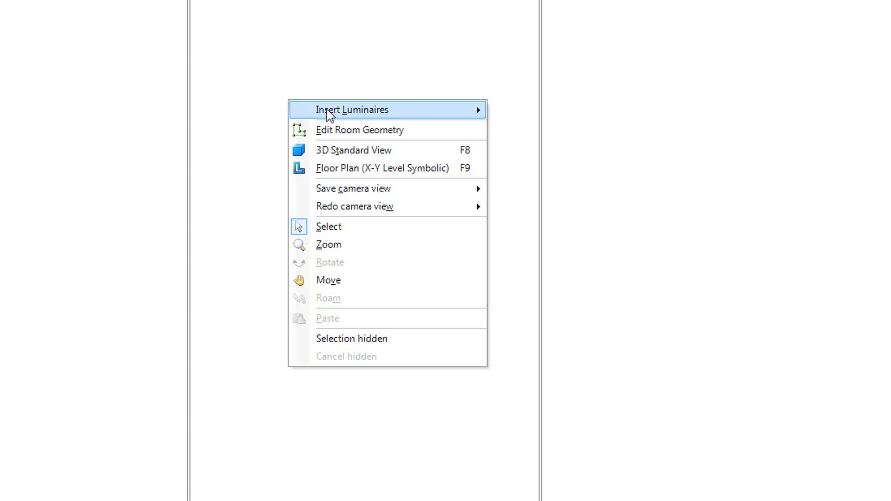
mouse_move(342, 116)
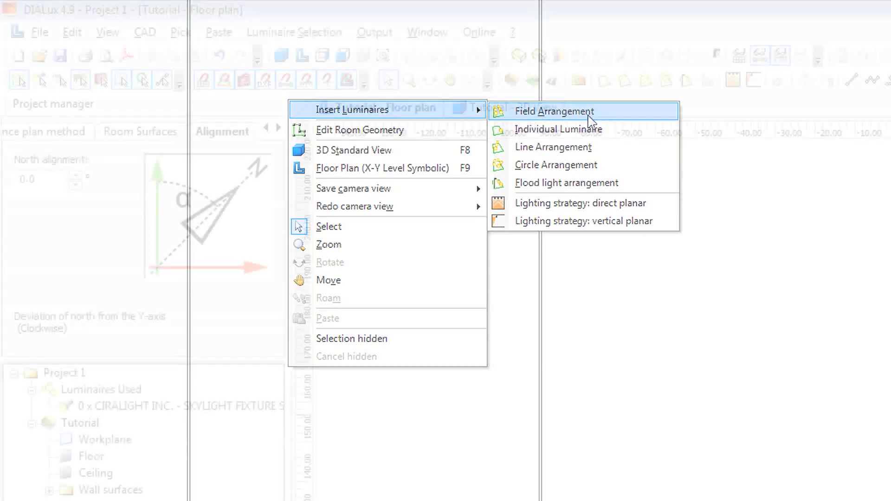
click(587, 115)
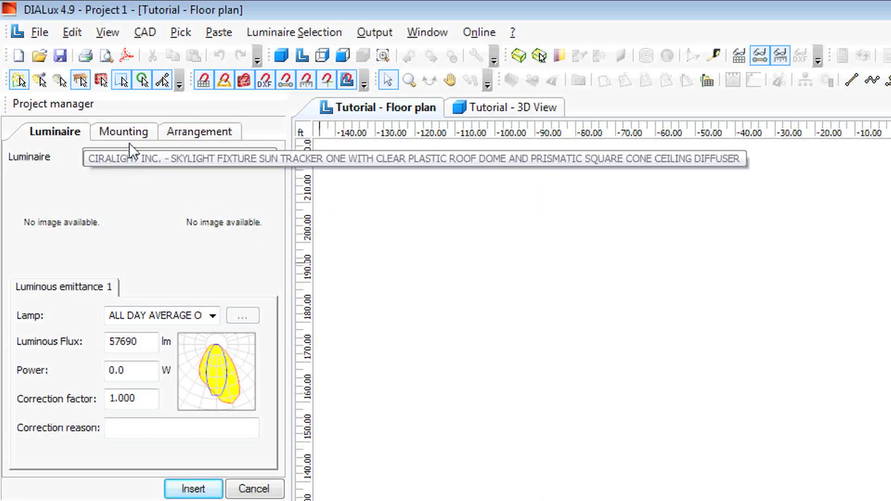
click(122, 131)
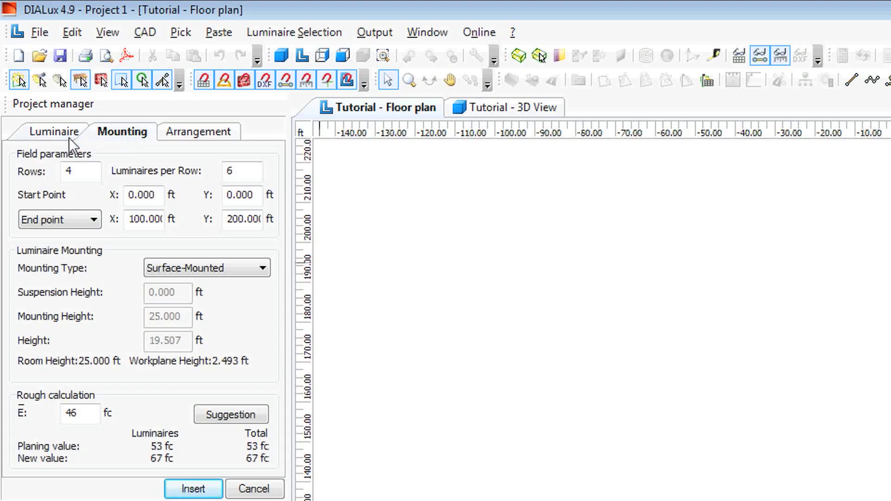
Step: Insert a field of 8 rows with 4 skylights per row, then check it in 3D
click(78, 170)
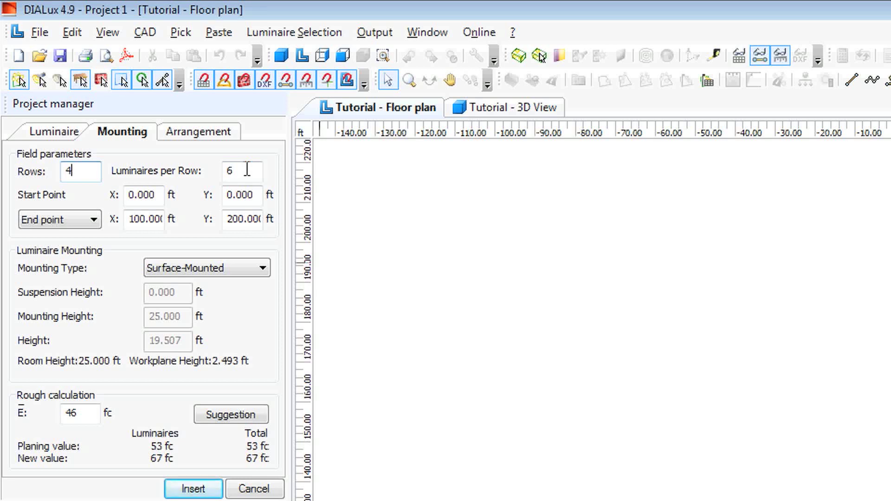
double_click(76, 170)
text(8)
double_click(233, 172)
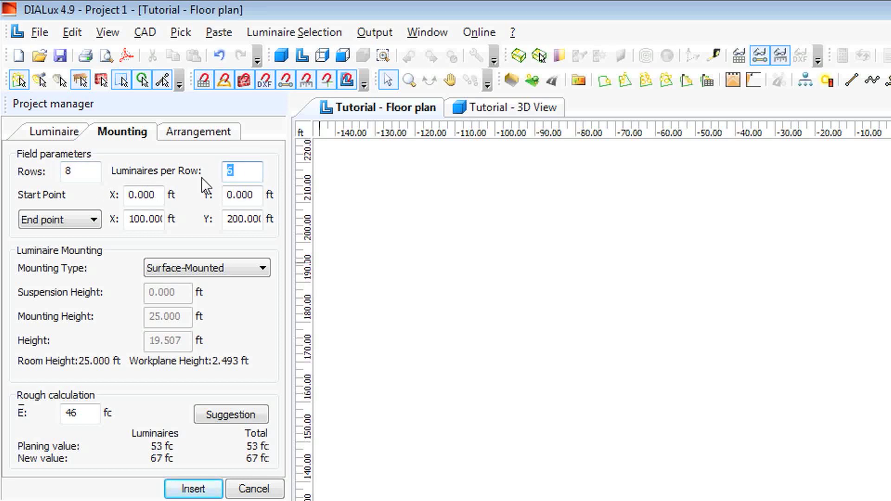
text(4)
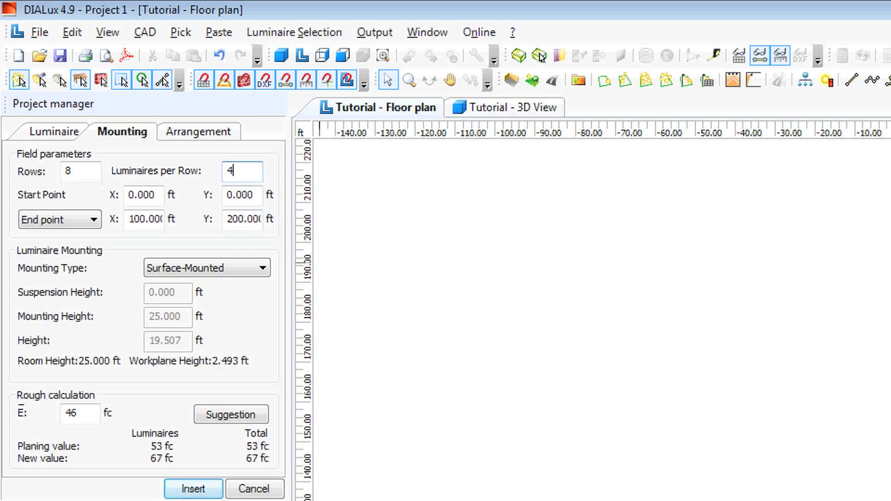
click(189, 489)
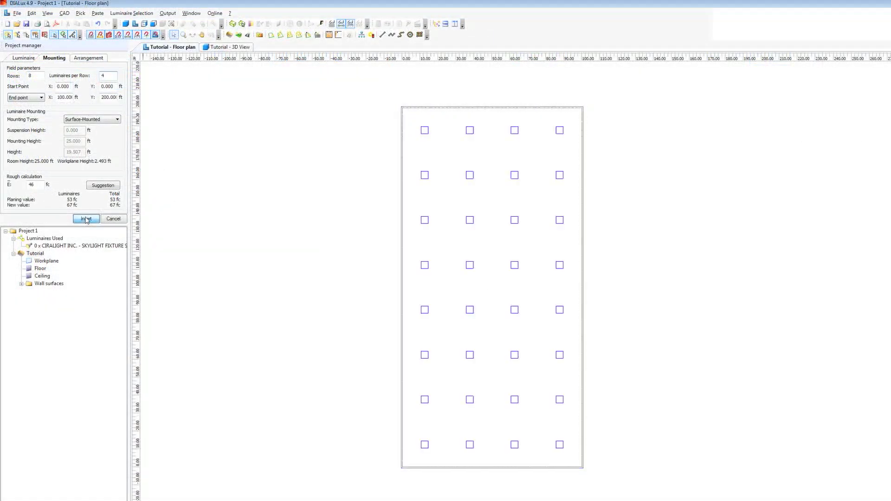
click(85, 218)
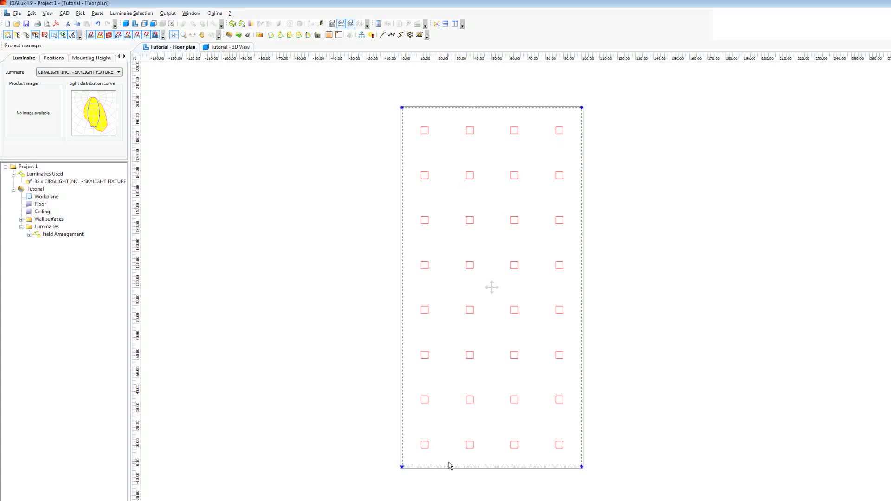
click(224, 47)
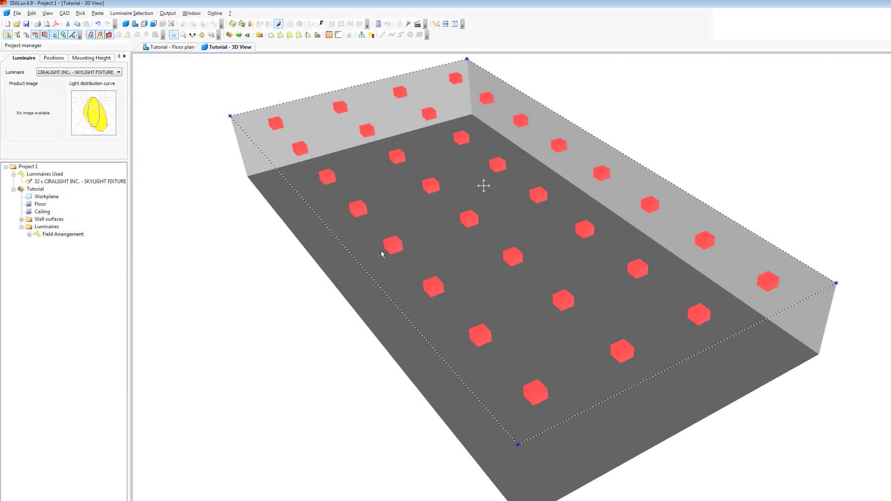
click(168, 48)
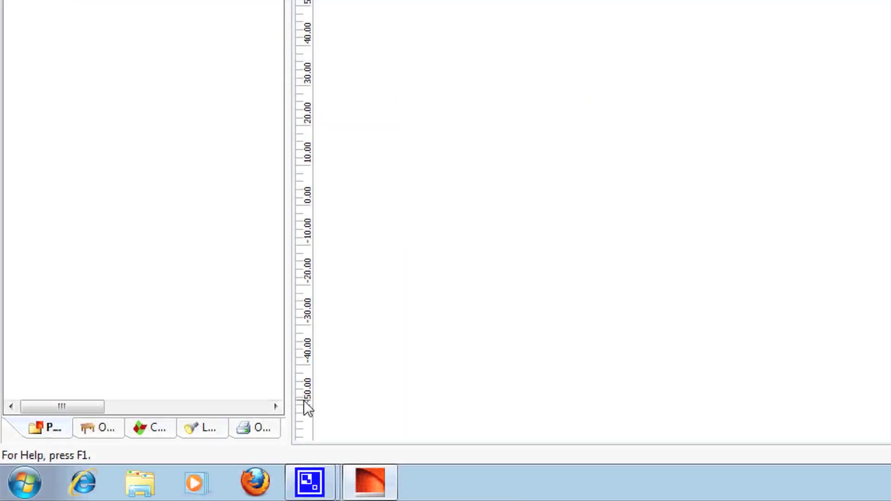
Step: Include the Project Cover, Table of contents and Luminaire parts list in the report output
click(265, 432)
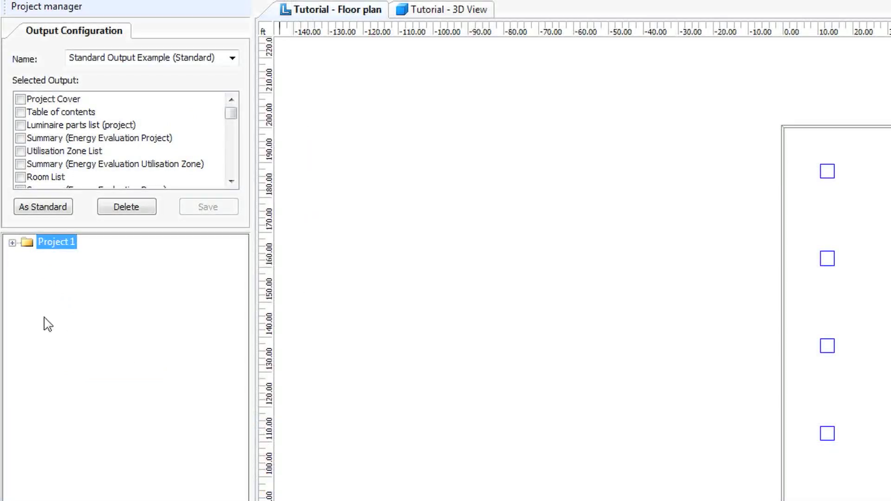
click(13, 244)
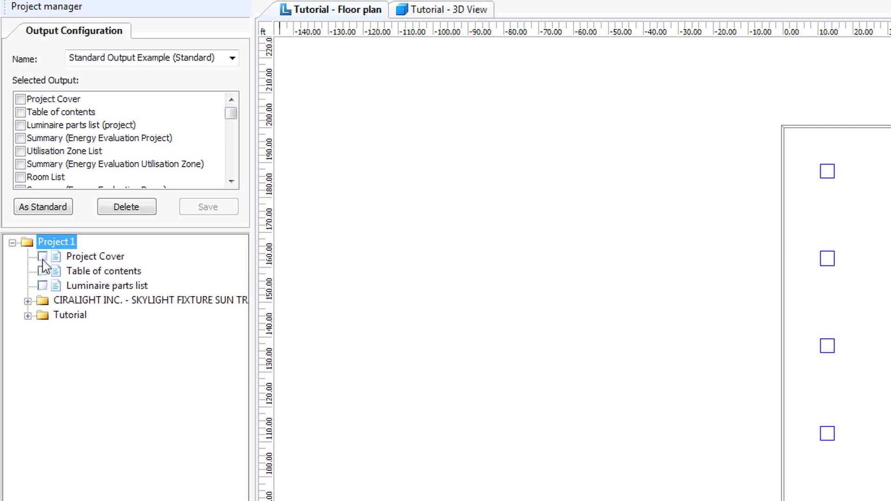
click(43, 257)
click(43, 271)
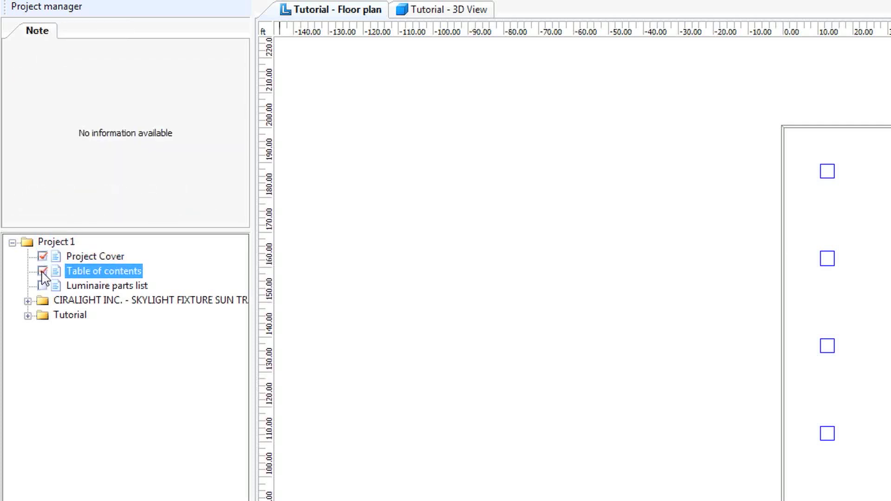
click(42, 285)
click(28, 283)
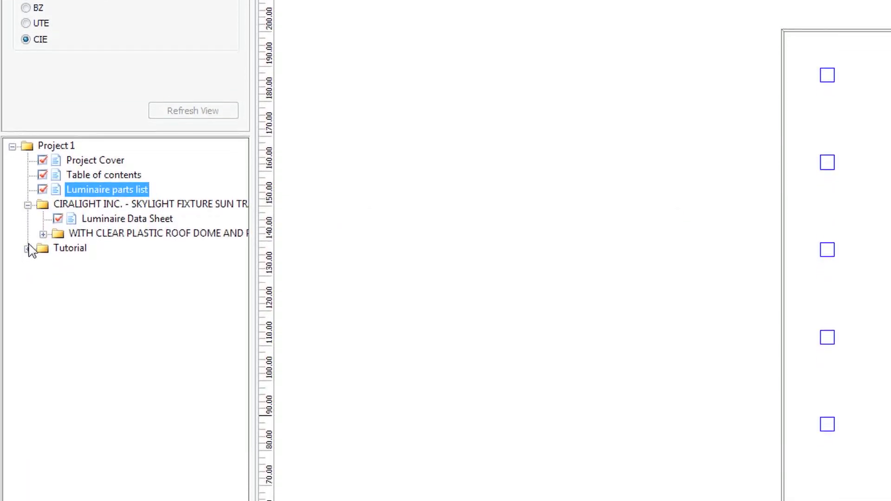
Step: For the Tutorial room, add layout plan, room elements coordinates and false colour rendering pages, dropping its parts list
click(28, 259)
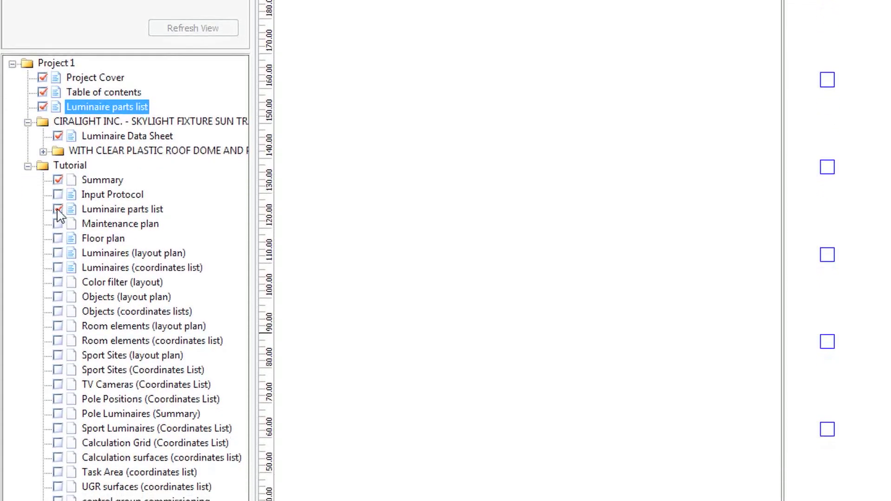
click(57, 220)
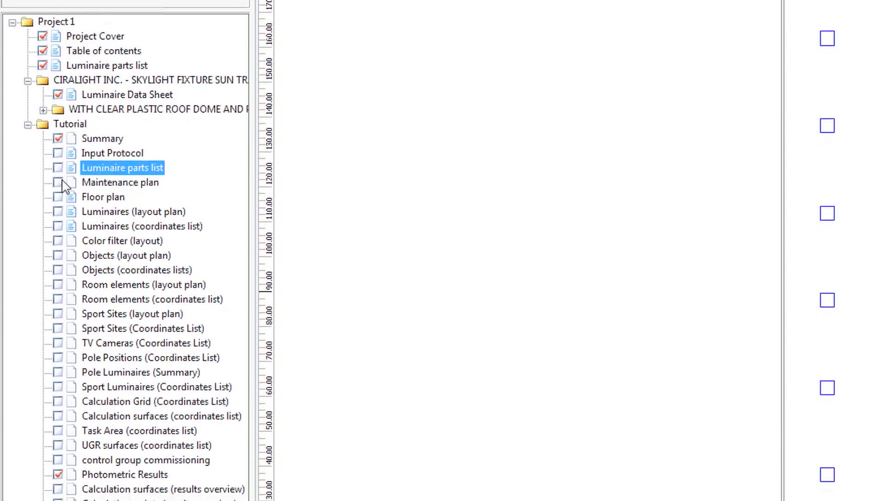
click(58, 183)
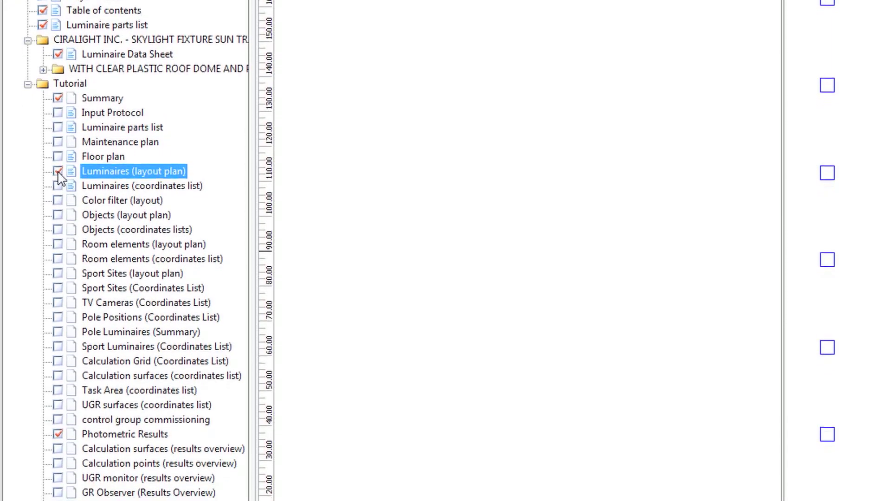
click(57, 270)
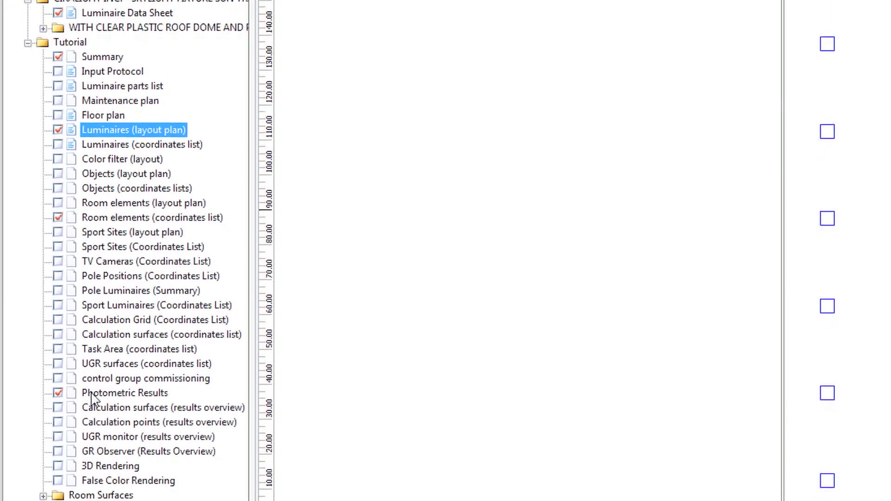
click(58, 450)
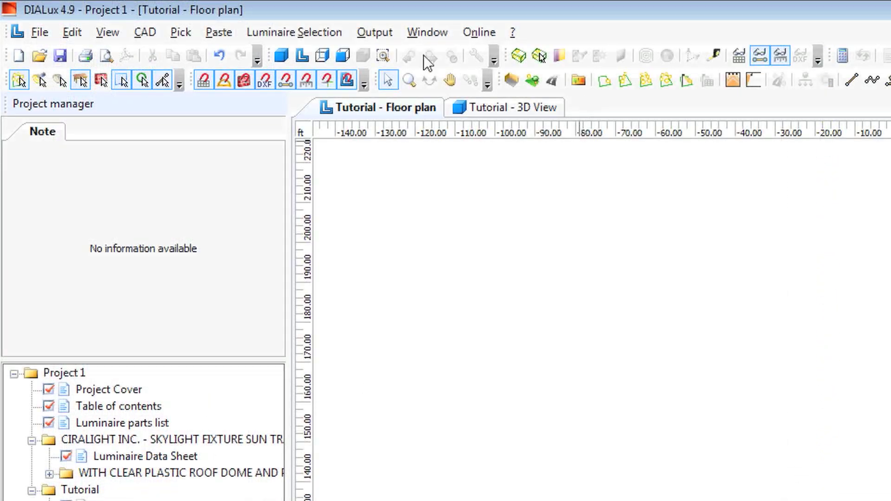
click(374, 32)
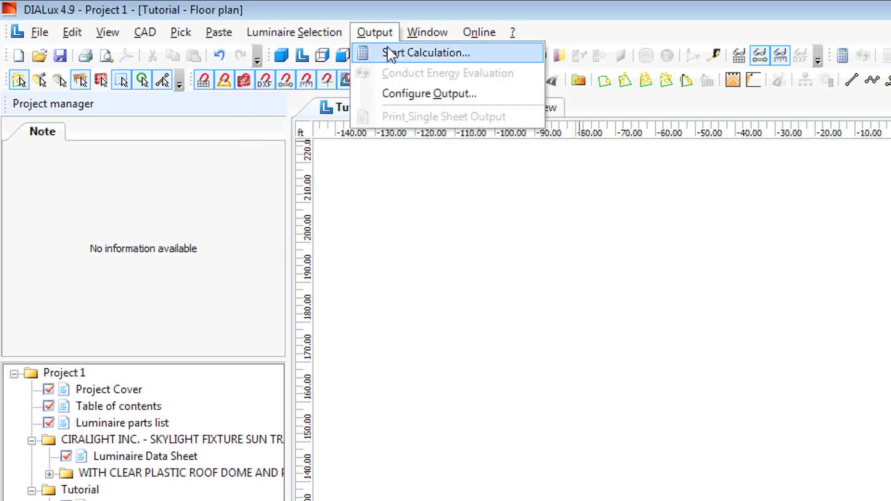
Step: Calculate the Tutorial scene with All luminaires included
click(389, 53)
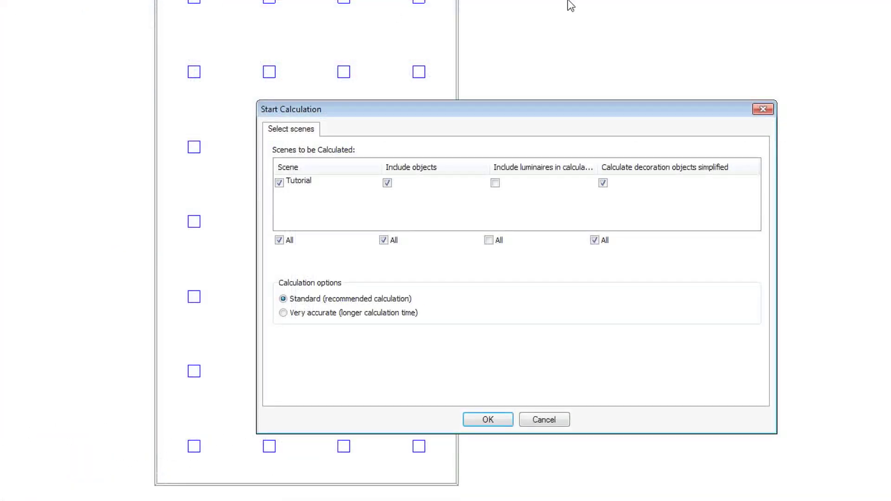
click(489, 240)
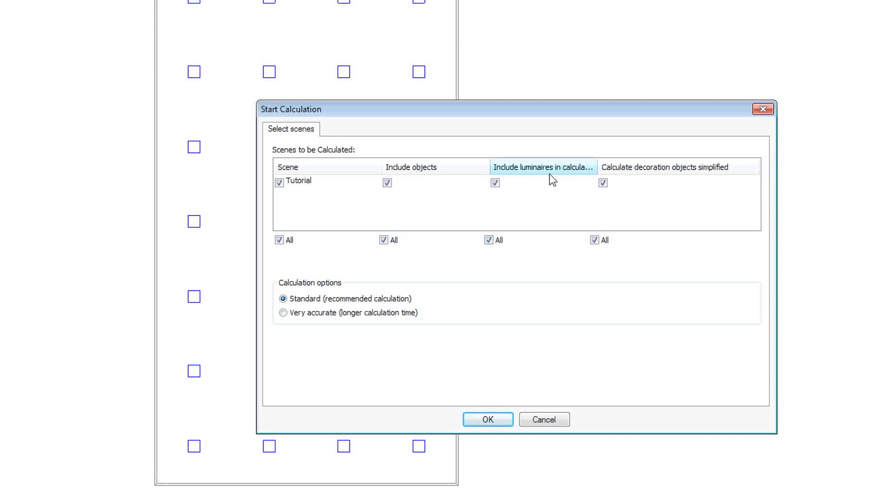
click(475, 417)
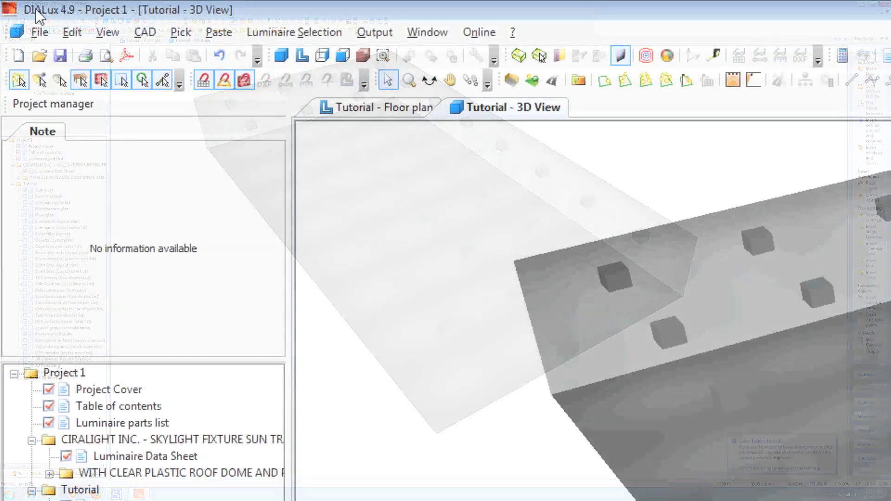
click(15, 12)
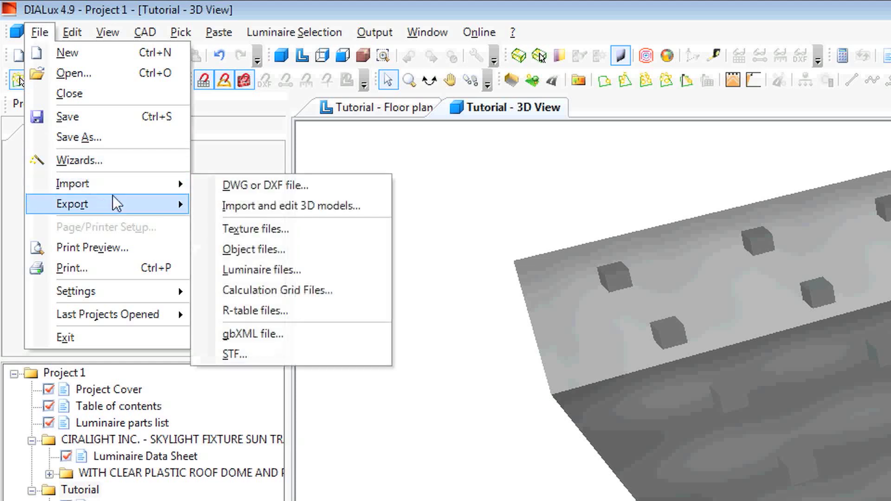
Step: Save all report pages as PDF 'dialux basic tutorial' on the Desktop
mouse_move(116, 209)
click(297, 206)
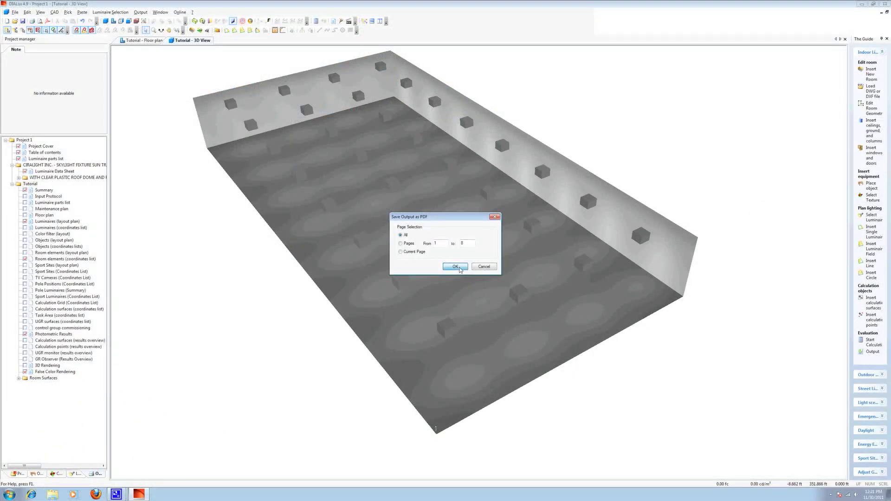
click(455, 267)
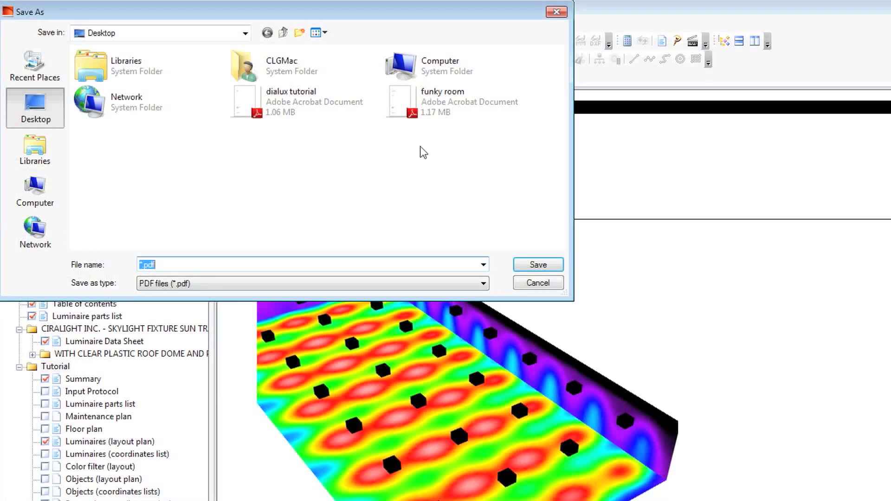
double_click(142, 265)
text(dialux basic tutorial)
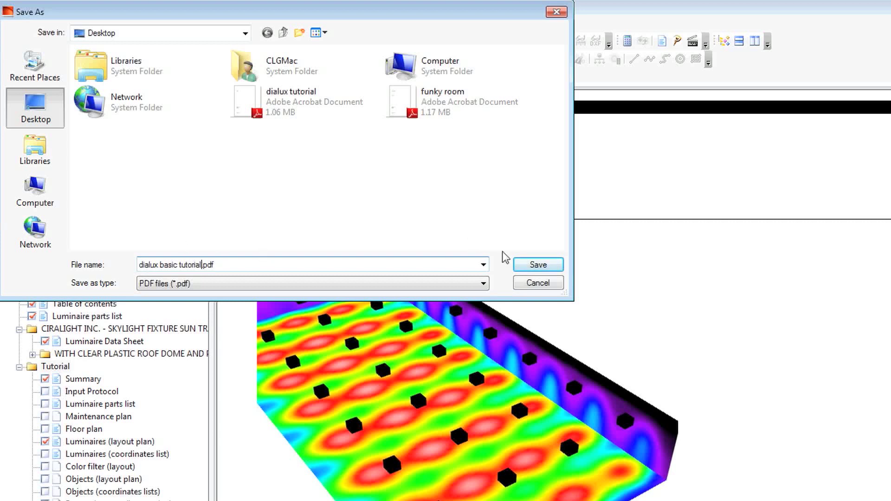
click(523, 261)
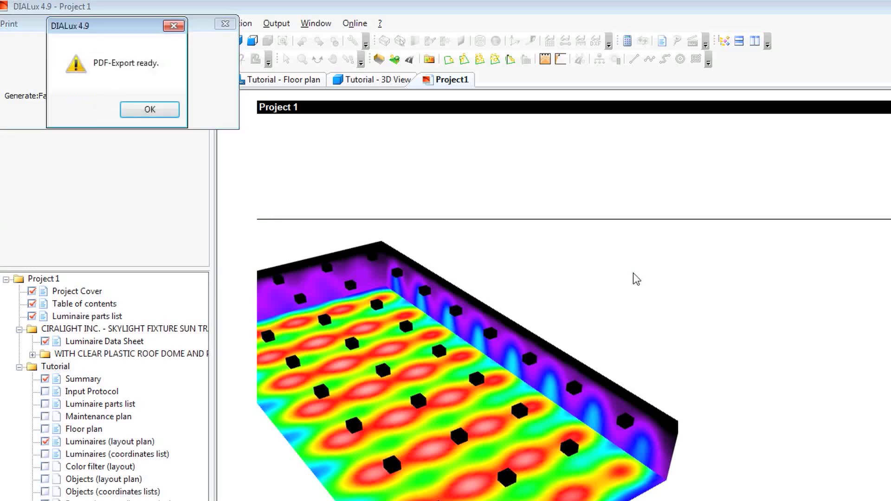
click(150, 111)
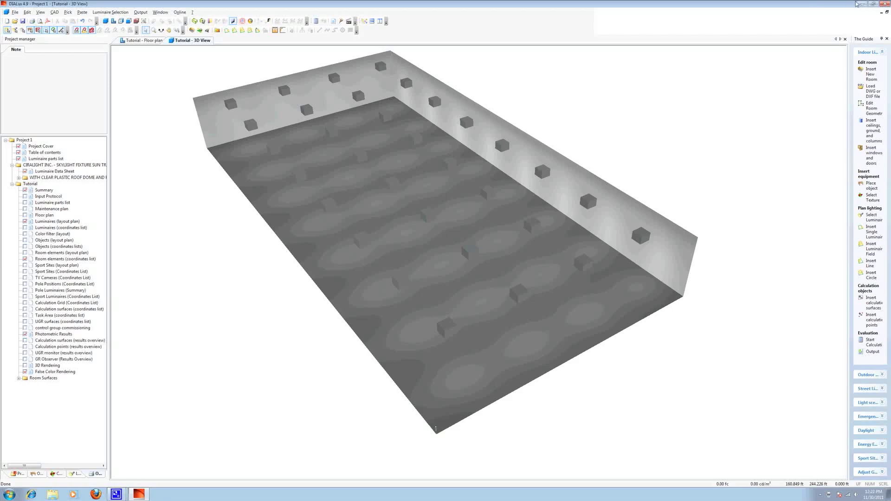
Step: Open dialux basic tutorial.pdf from the desktop and scroll to its Tutorial Summary page (74 fc)
click(859, 4)
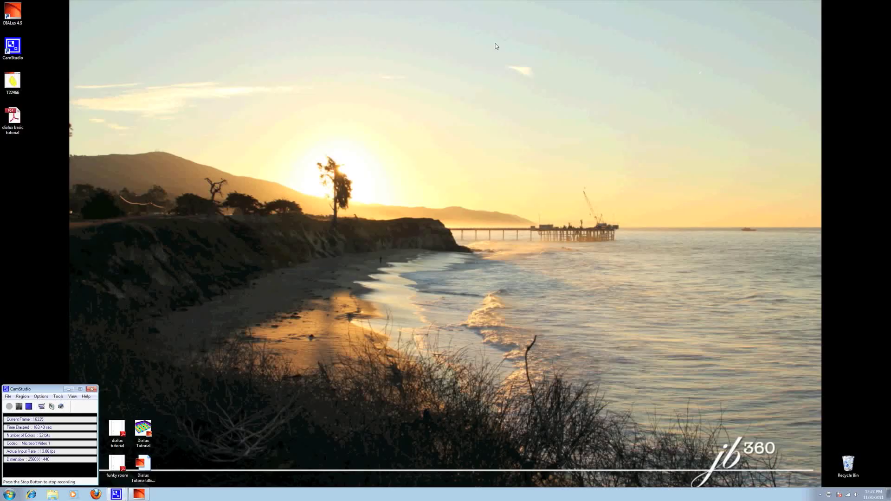
double_click(20, 124)
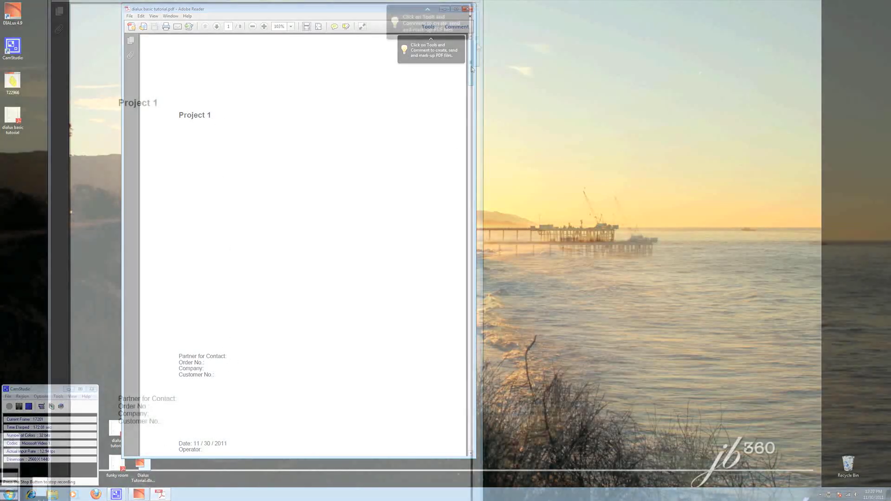
drag(471, 67, 476, 302)
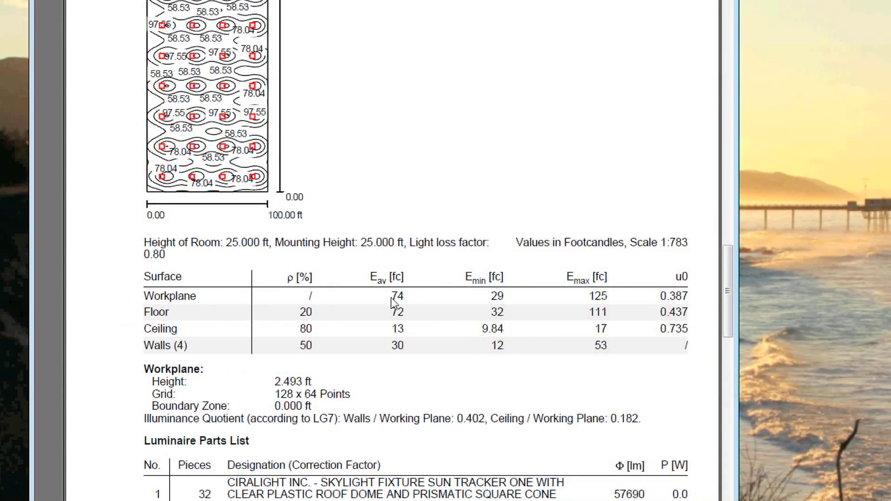
drag(391, 303, 405, 302)
click(398, 297)
drag(405, 297, 398, 293)
drag(729, 273, 728, 277)
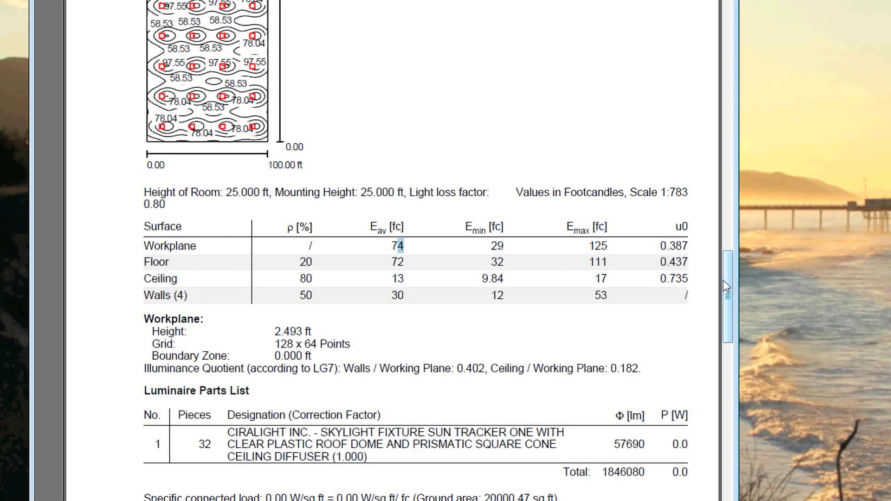
drag(724, 280, 731, 311)
drag(206, 170, 200, 171)
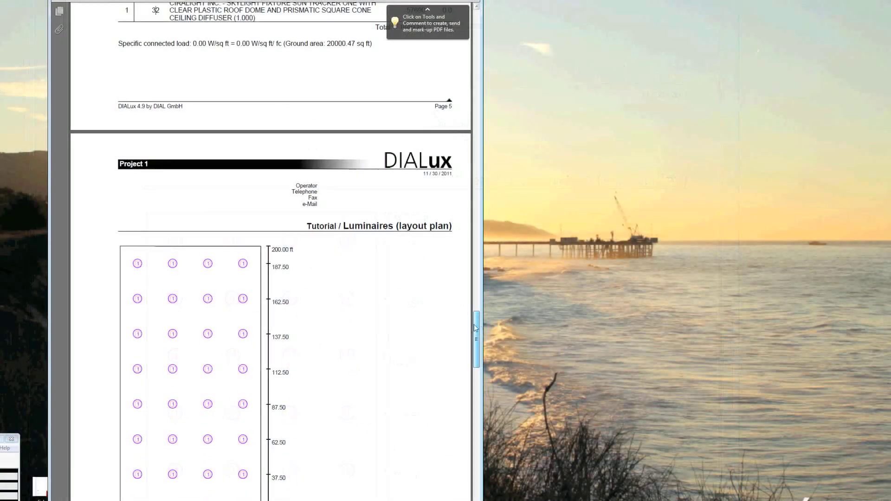
Step: Scroll past the layout plan and Photometric Results to the False Color Rendering page (20–120 fc)
scroll(468, 341, down, 3)
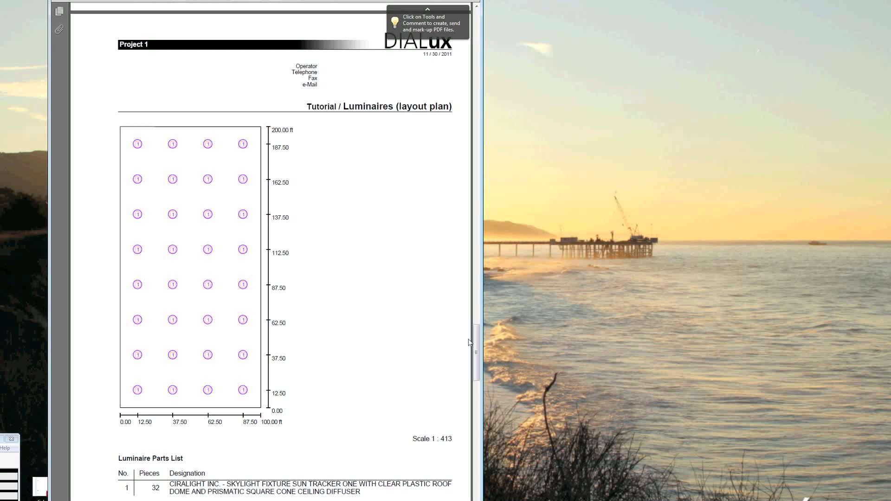
drag(476, 343, 477, 407)
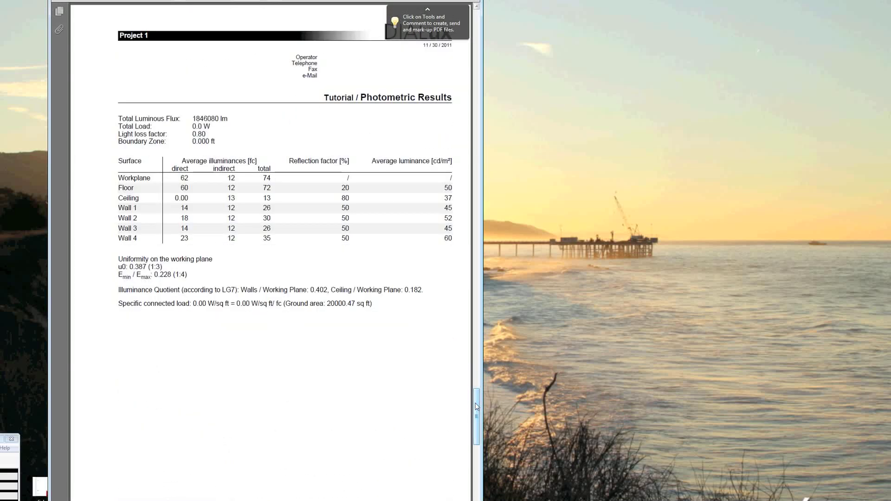
drag(476, 407, 466, 467)
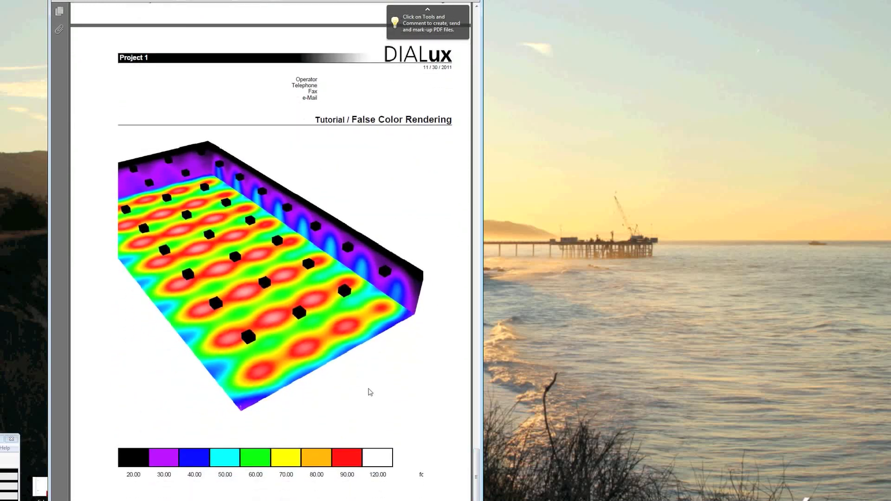